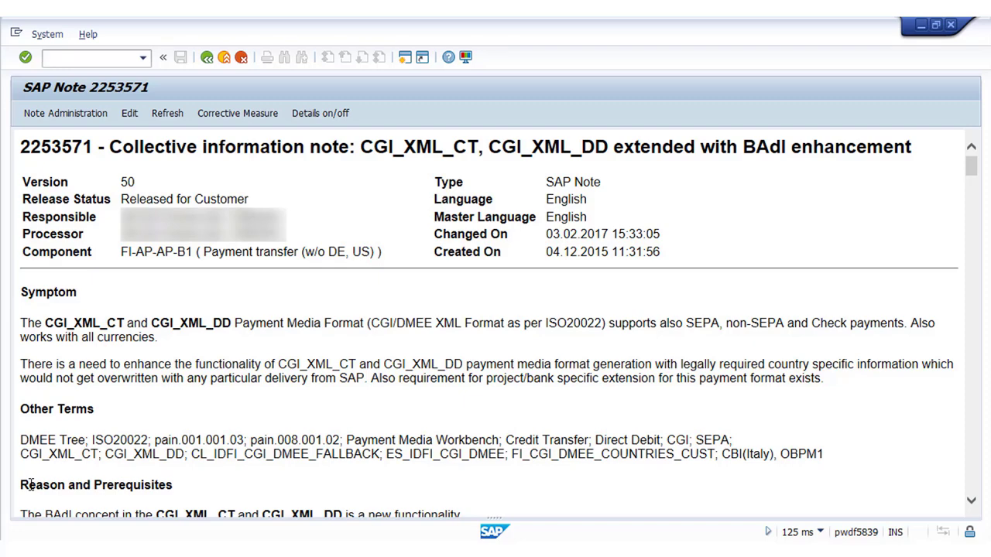
Read through SAP Note 2253571 down to the end of its table of related correction notes
scroll(28, 485, "down", 15)
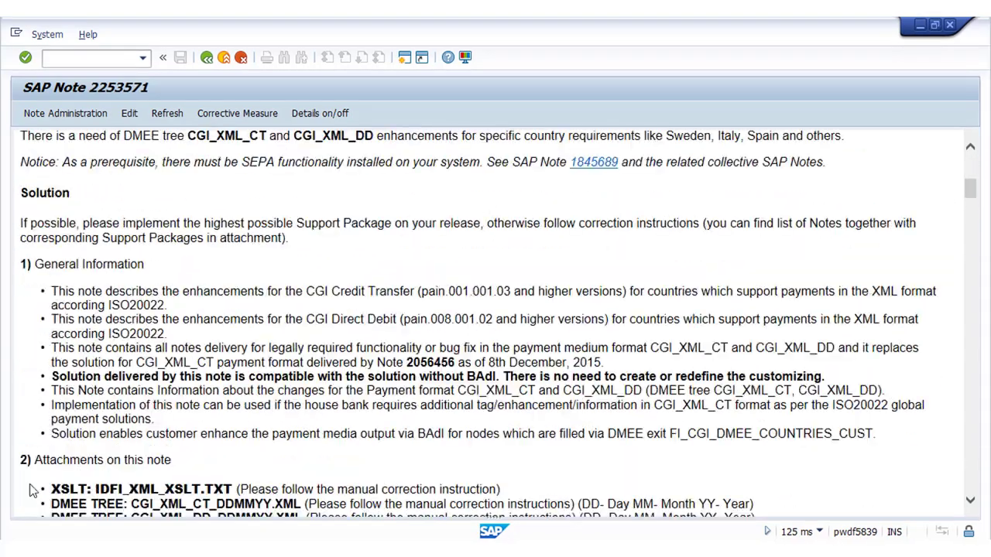
scroll(34, 353, "down", 3)
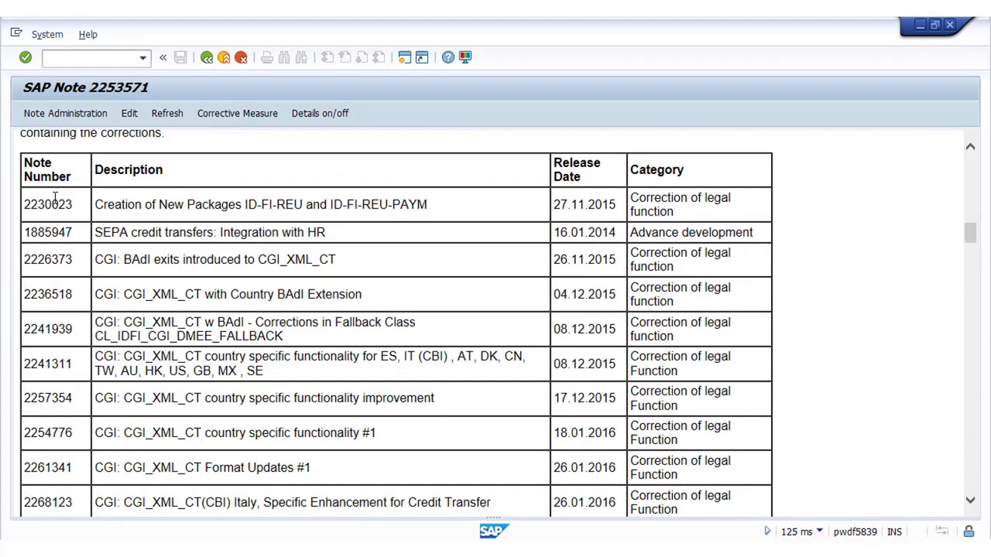
scroll(47, 190, "down", 10)
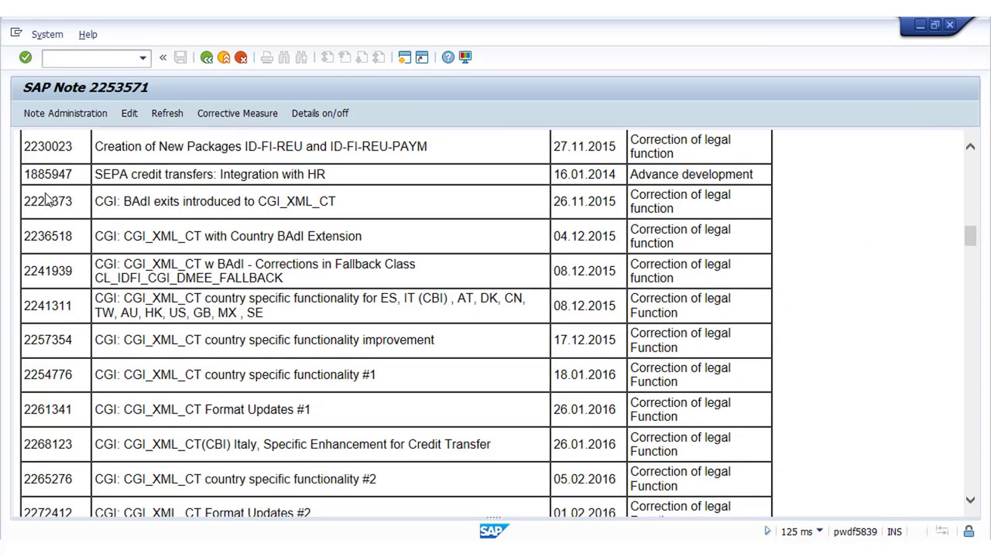
scroll(47, 193, "down", 12)
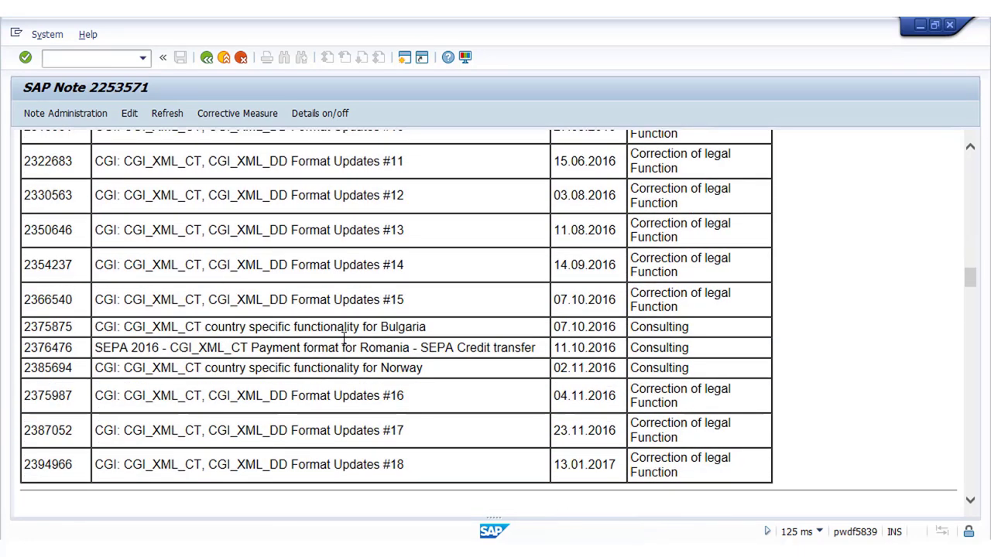
Switch to SAP Notes.txt in Notepad and copy the complete list of note numbers, from 2230023 to 2394966
mouse_move(495, 531)
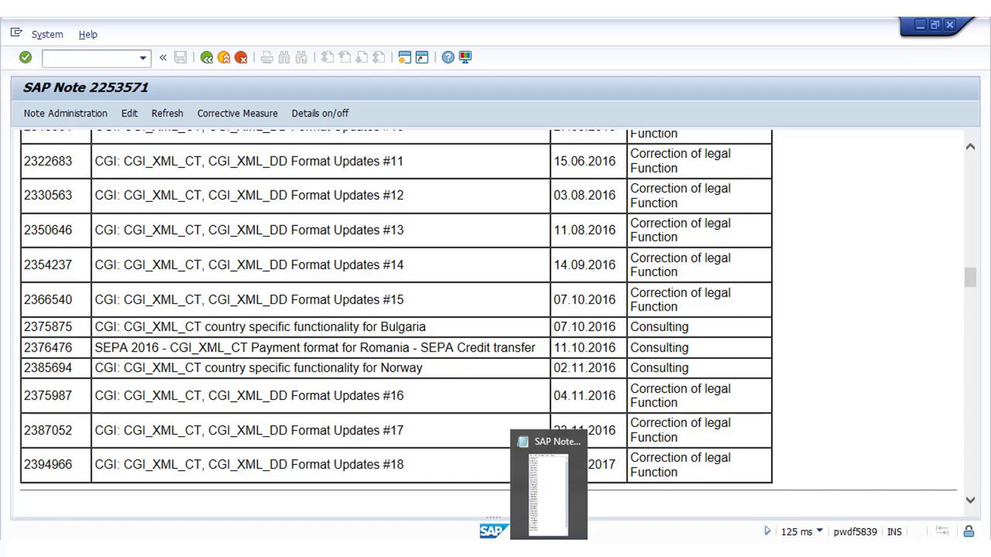
left_click(548, 484)
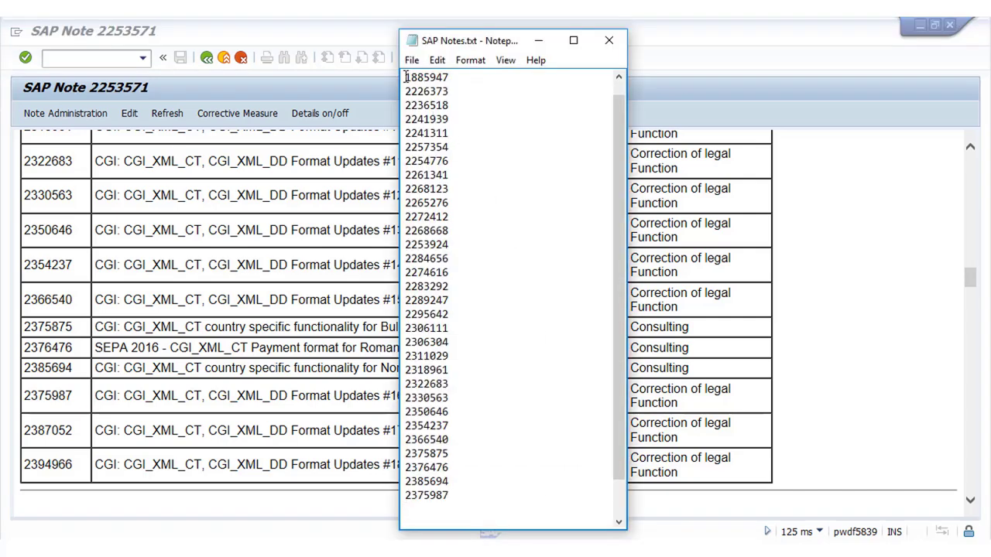
left_click_drag(404, 77, 453, 502)
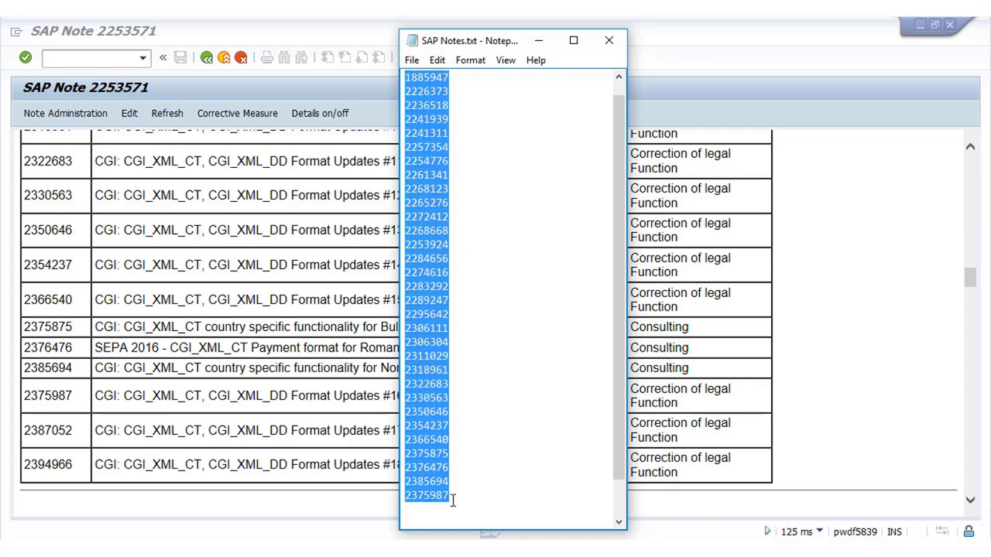
key("ctrl+c")
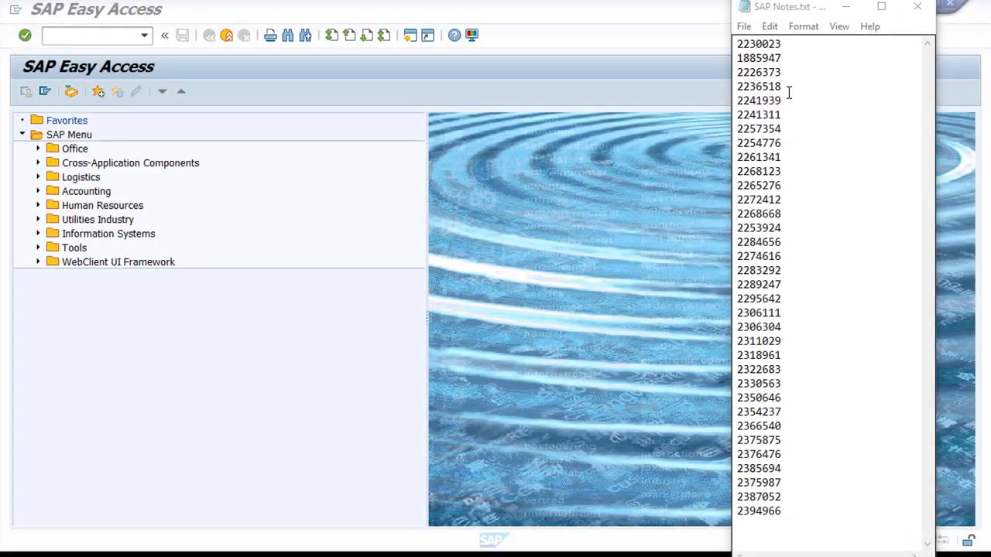
left_click_drag(740, 44, 787, 513)
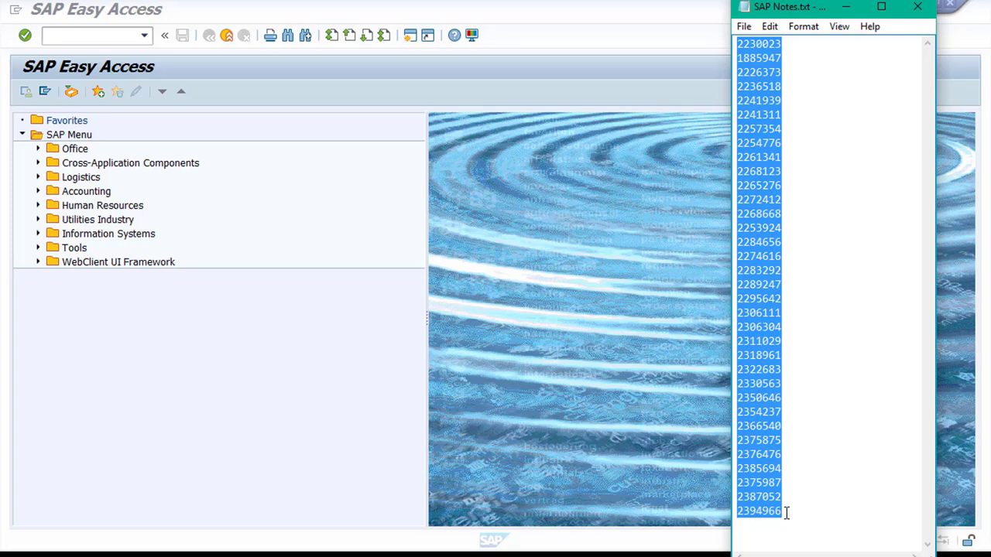
Switch back to SAP Easy Access and start transaction SNOTE
left_click(174, 316)
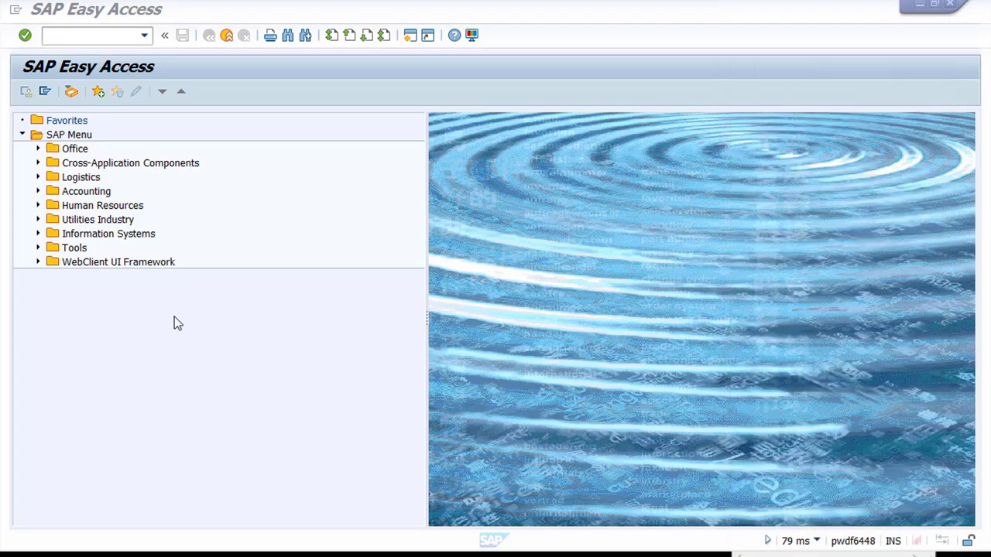
left_click(65, 36)
type("SNOTE")
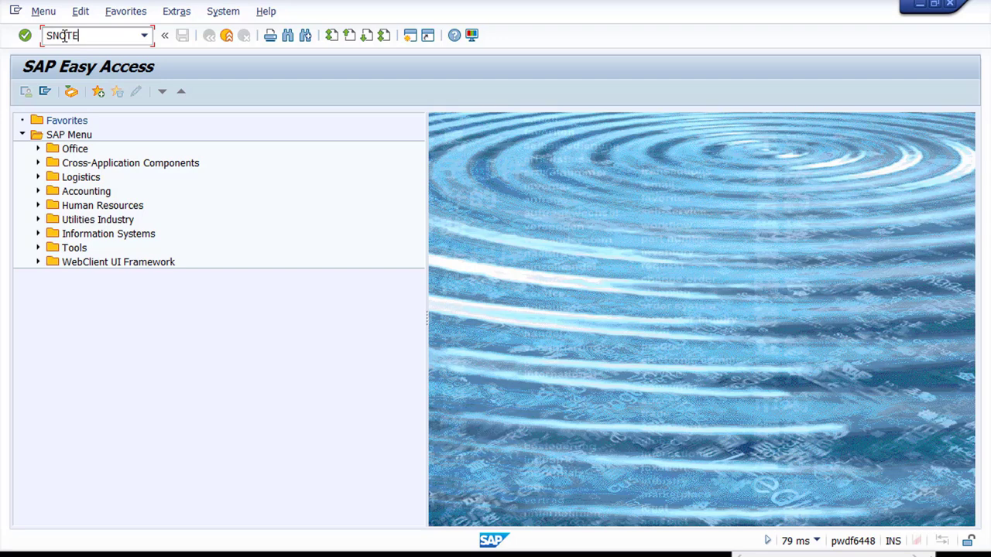
key("Return")
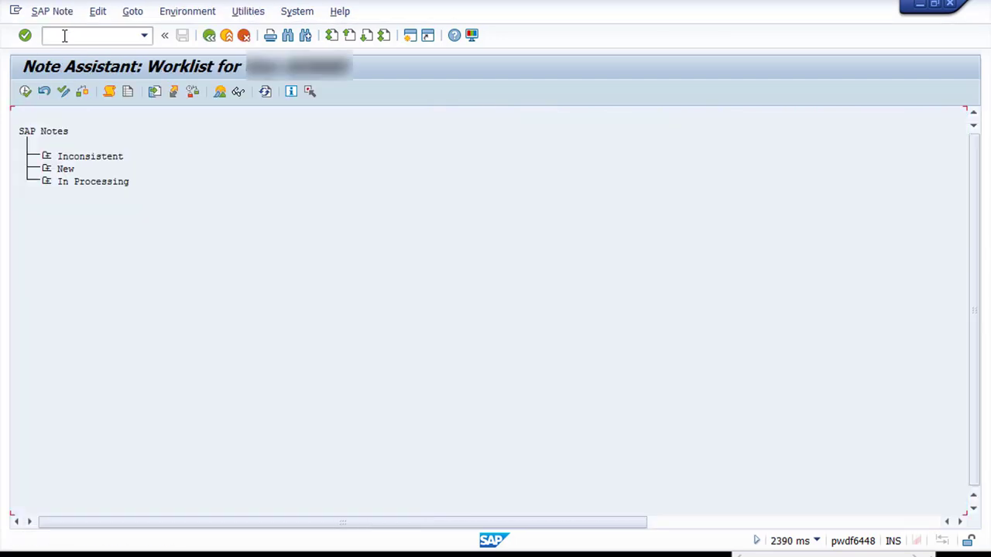
Download all the SAP Notes from the copied number list, pasting it as multiple single values for the note number
left_click(133, 12)
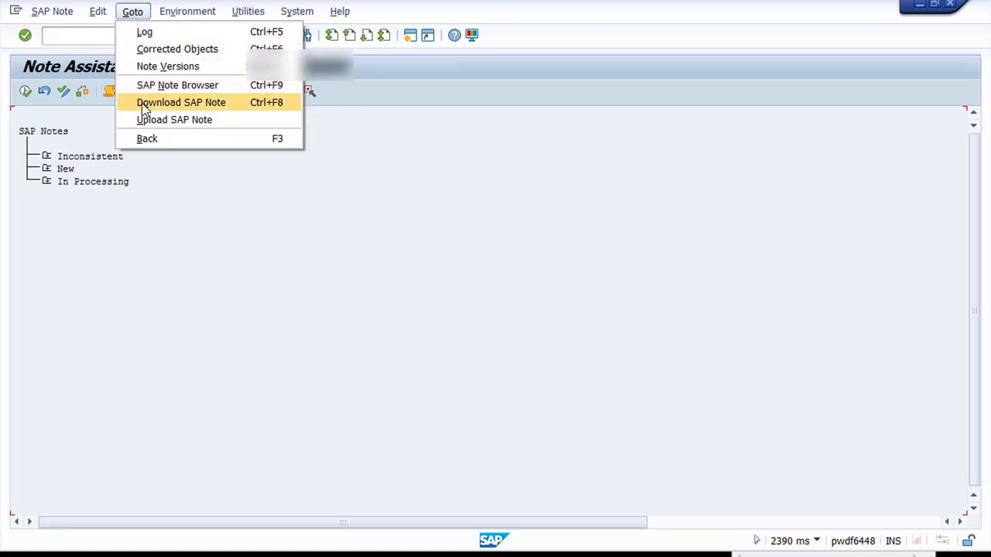
left_click(142, 103)
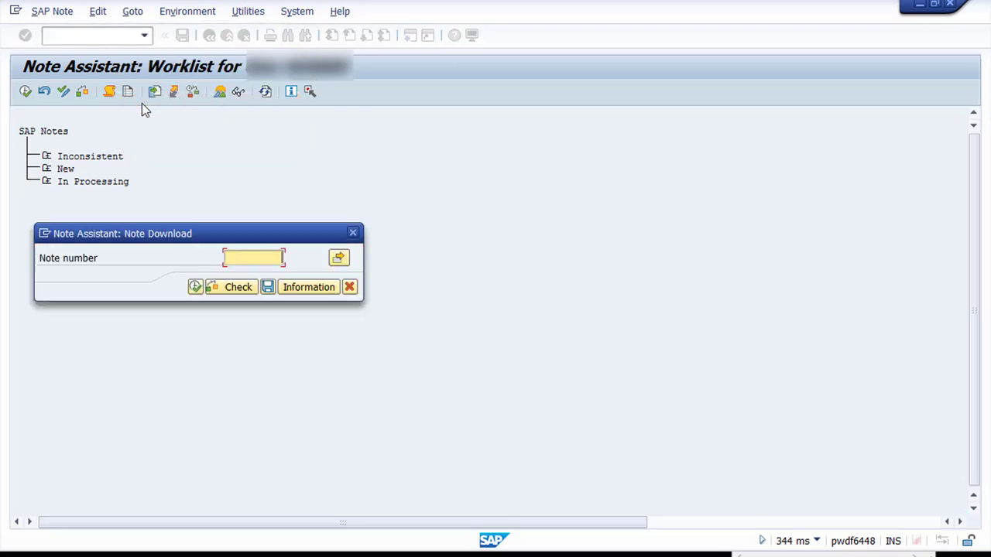
left_click(340, 259)
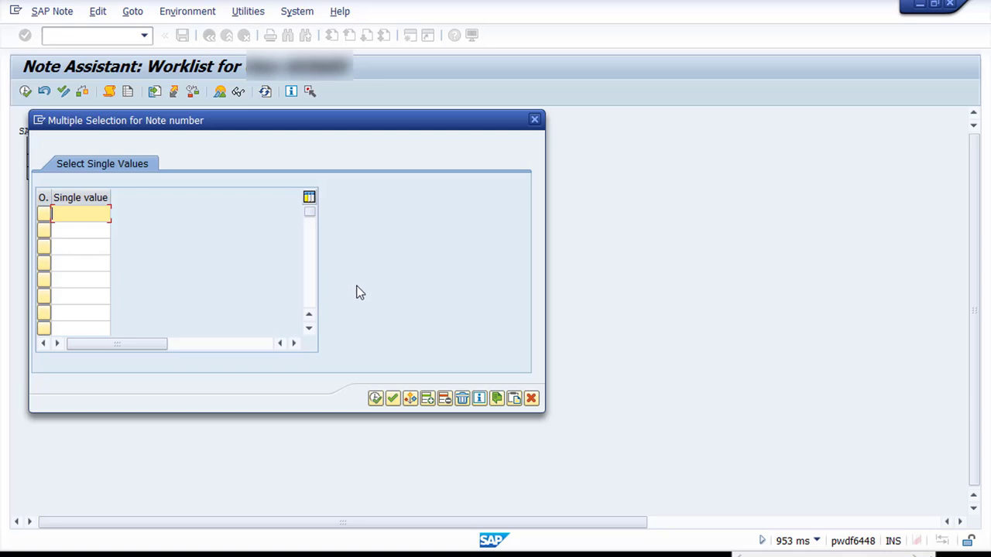
left_click(517, 401)
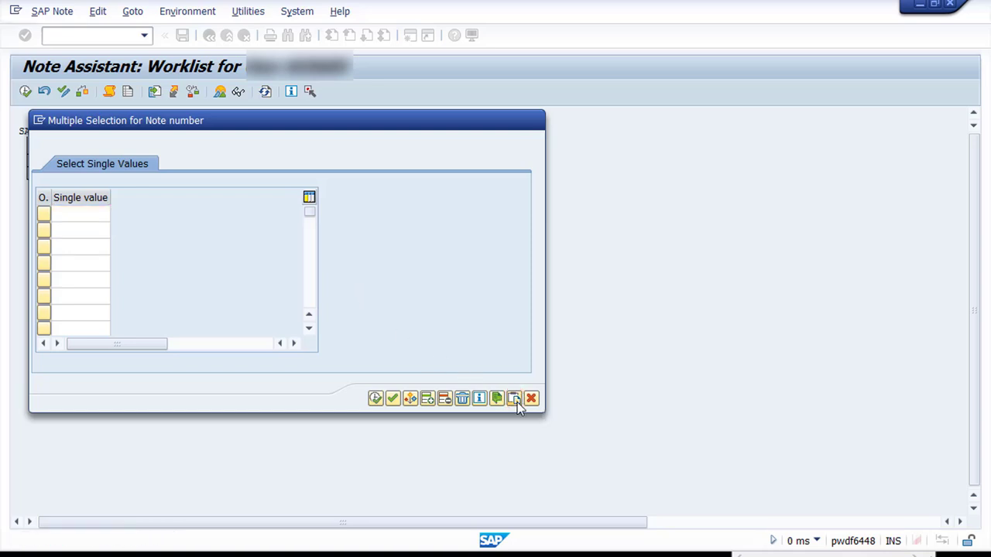
left_click(375, 398)
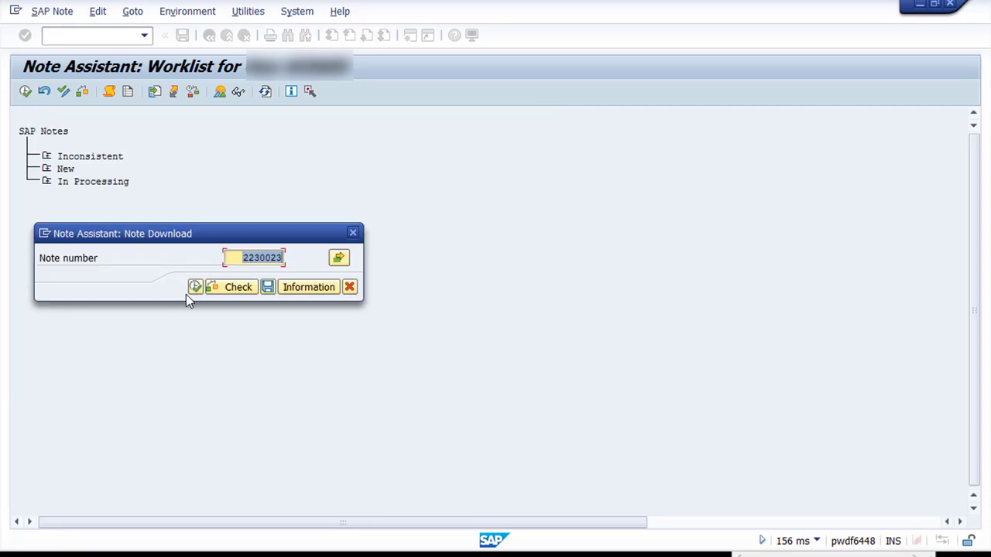
left_click(195, 287)
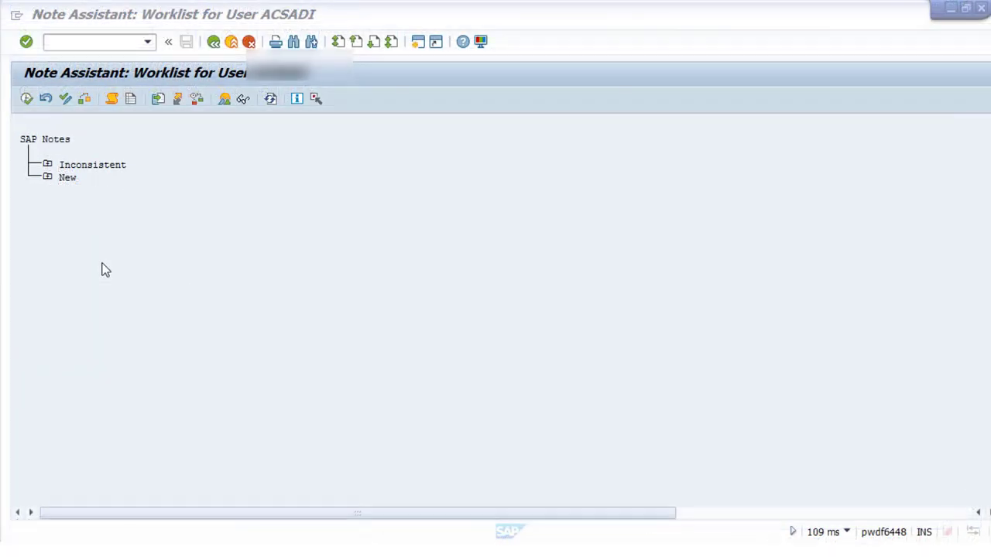
Display the downloaded notes in the SAP Note Browser, using the copied number list as multiple selection for SAP Note Number
left_click(132, 17)
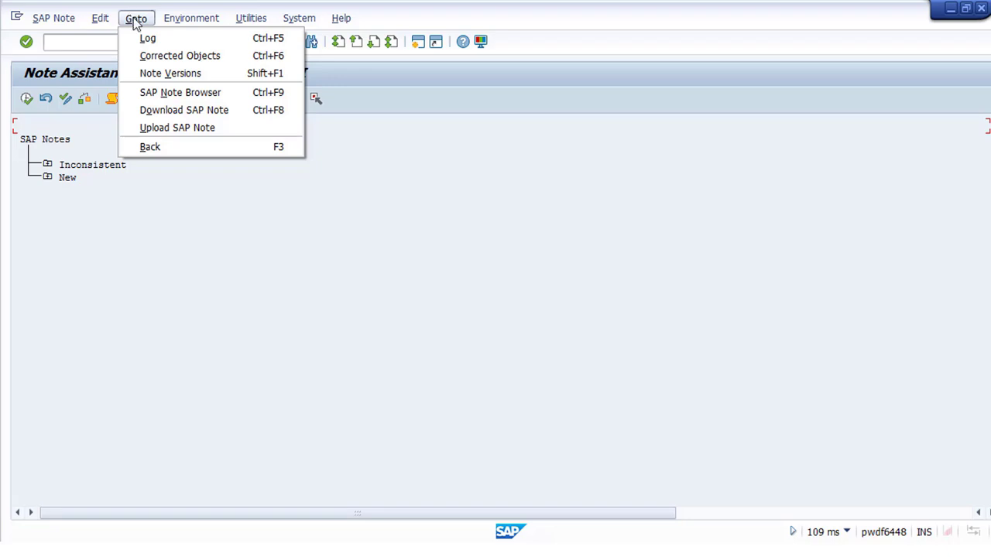
left_click(152, 94)
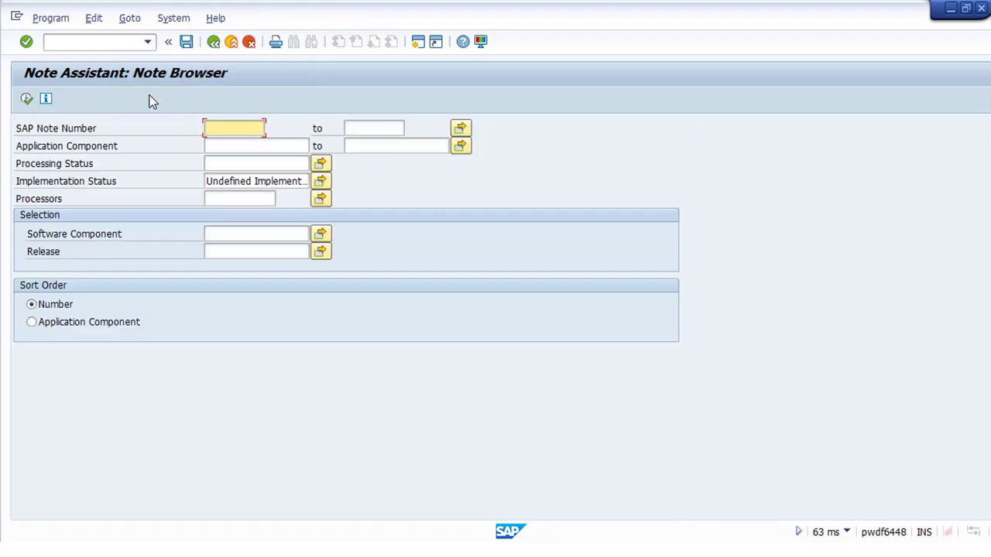
left_click(462, 129)
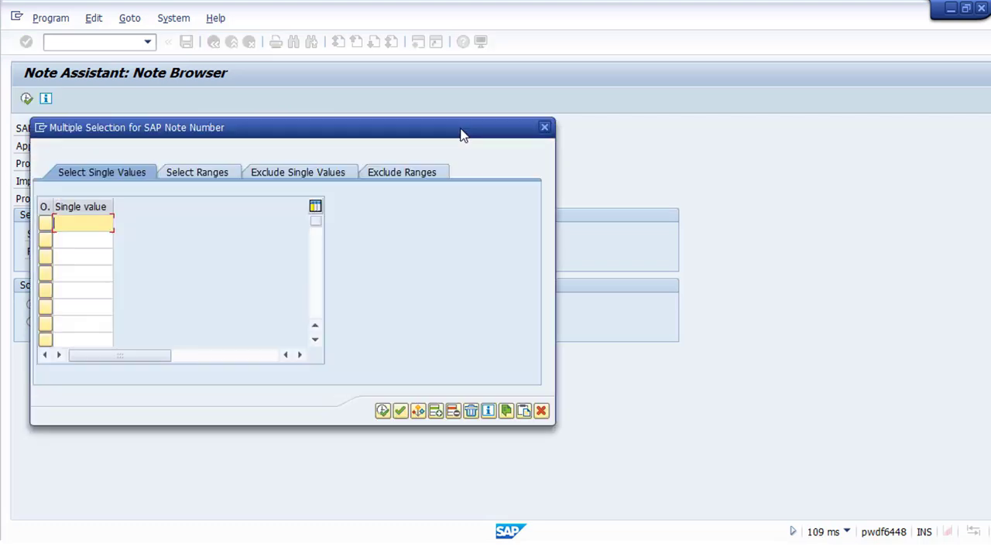
left_click(524, 411)
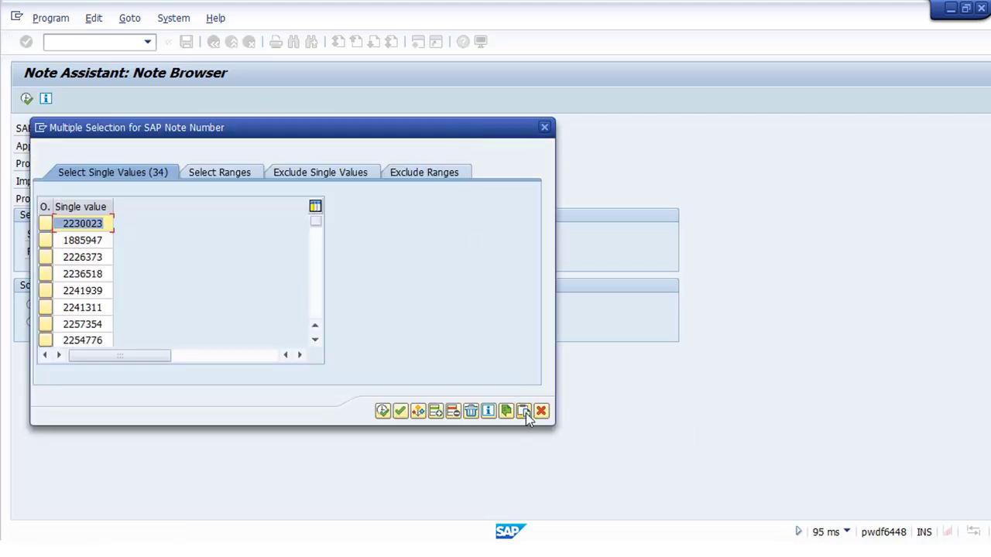
left_click(383, 411)
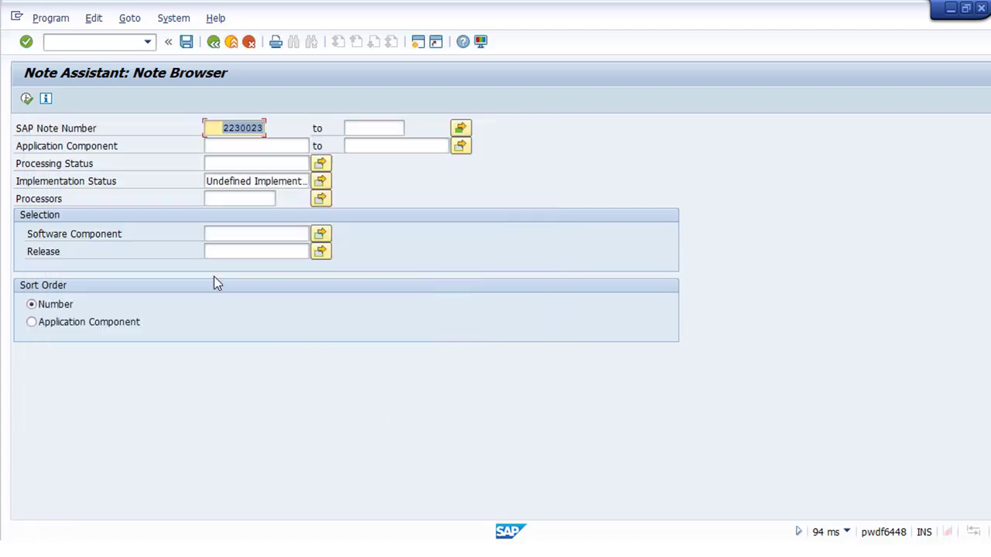
left_click(27, 100)
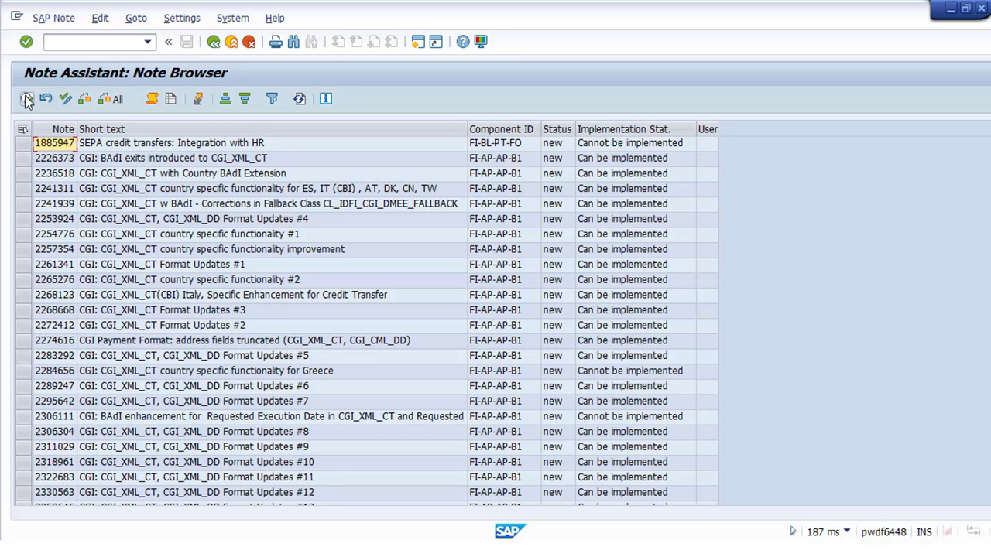
Place SAP Notes.txt beside the note list and highlight its first number, 2230023, to check the implementation order
mouse_move(567, 550)
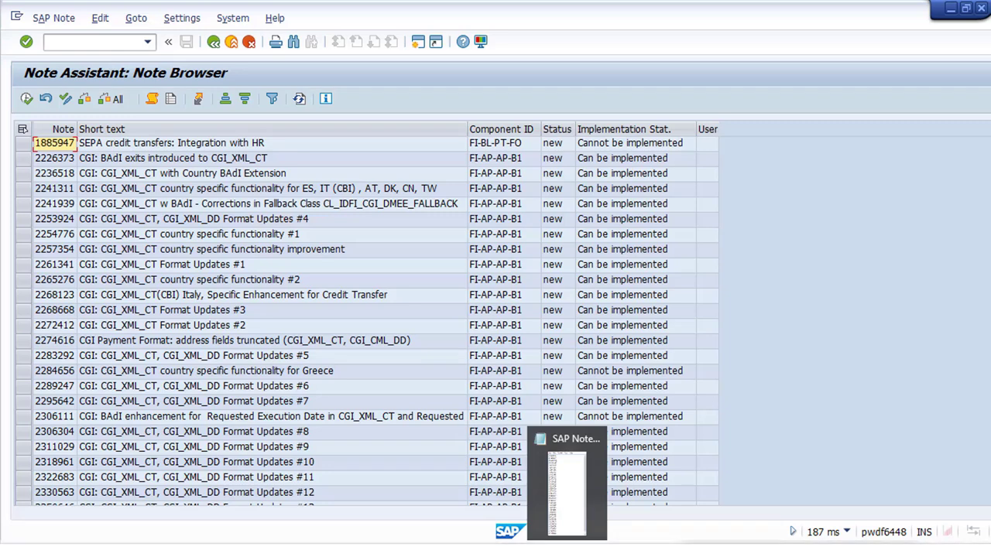
left_click(568, 550)
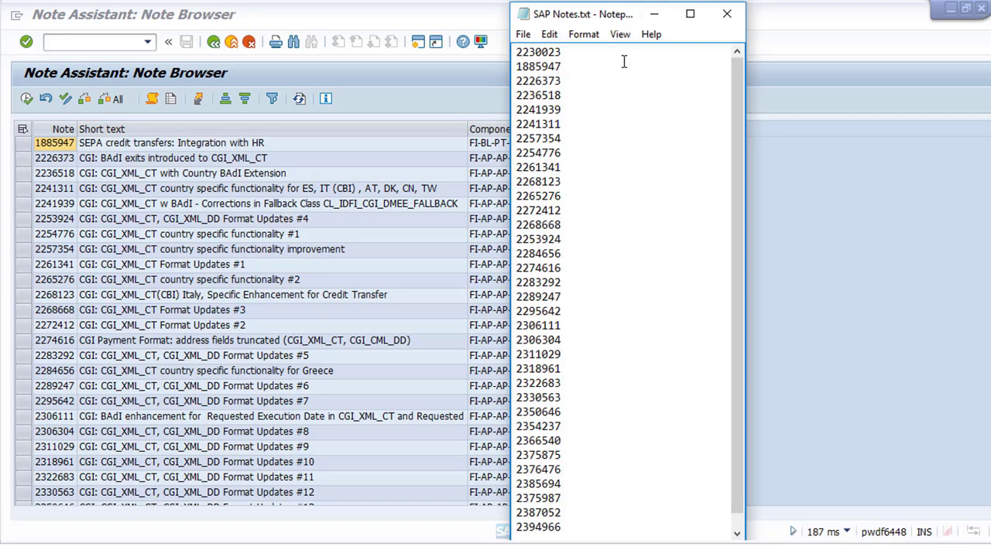
left_click_drag(631, 9, 848, 17)
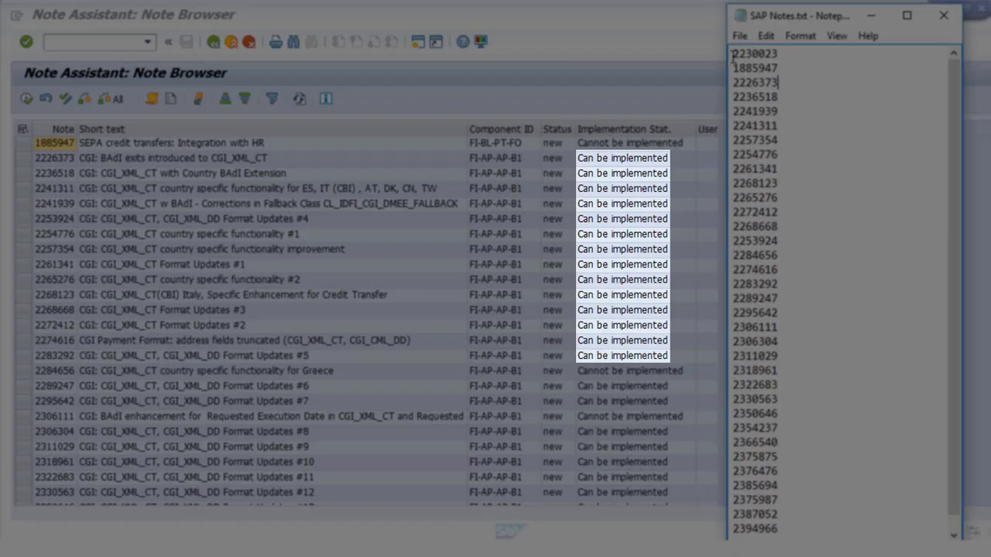
left_click_drag(733, 53, 778, 52)
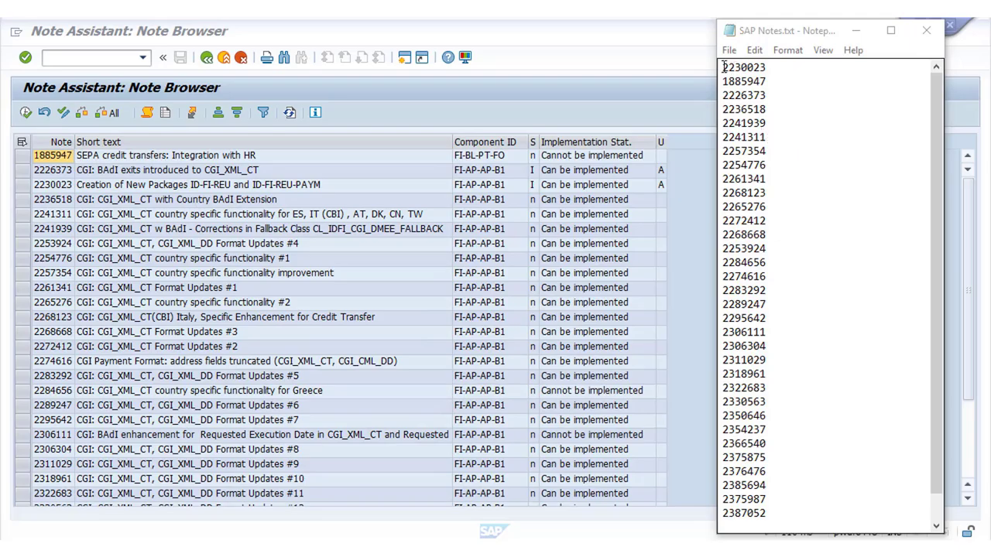
left_click(721, 67)
left_click_drag(721, 67, 767, 67)
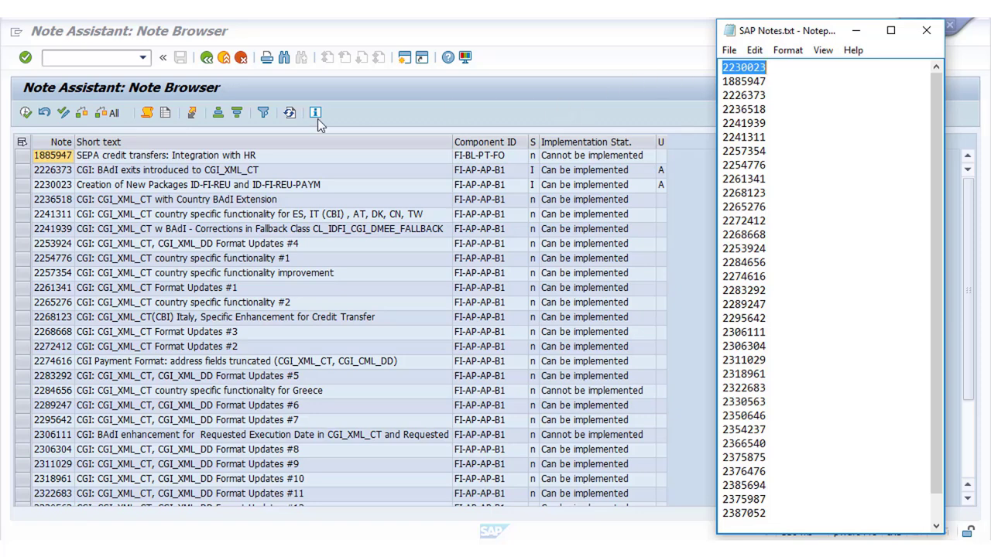
Select note 2230023, Creation of New Packages ID-FI-REU and ID-FI-REU-PAYM, and start its implementation
left_click(22, 184)
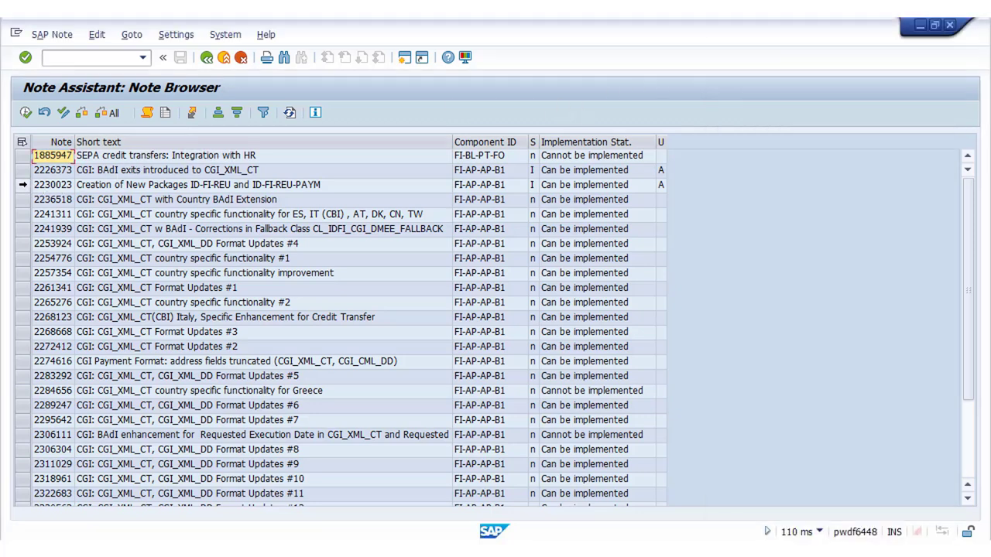
left_click(53, 35)
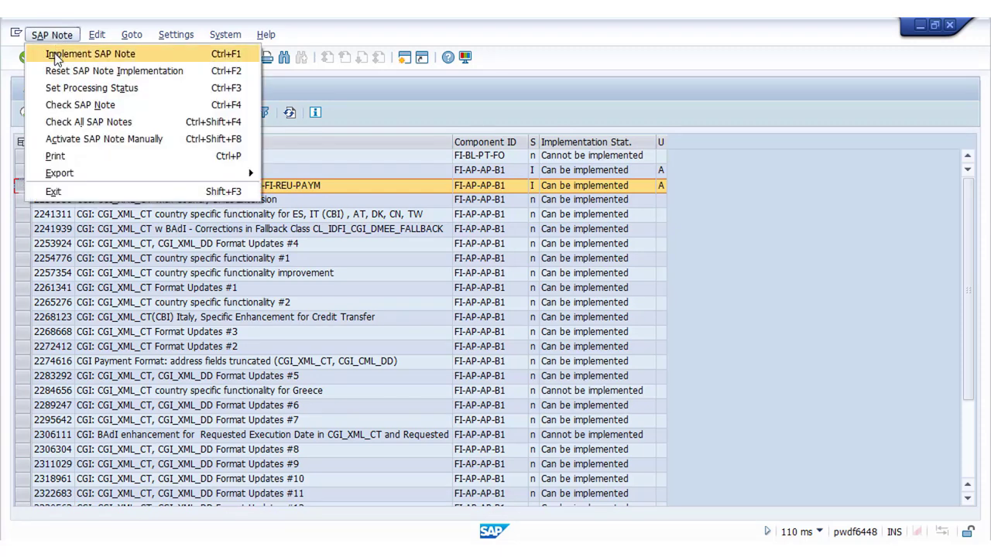
left_click(58, 56)
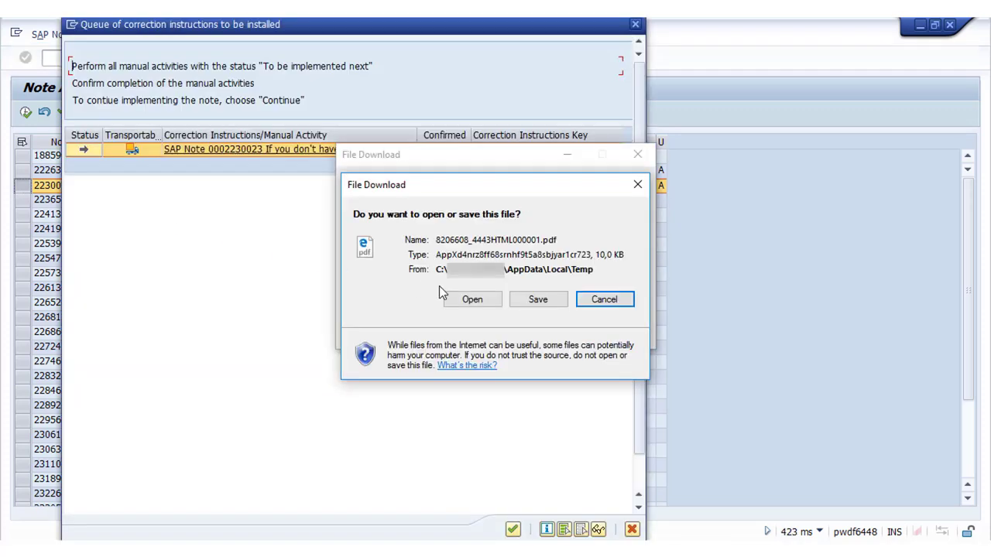
Open the PDF with the manual activities for note 2230023, read both pages on package creation, and minimize it
left_click(466, 302)
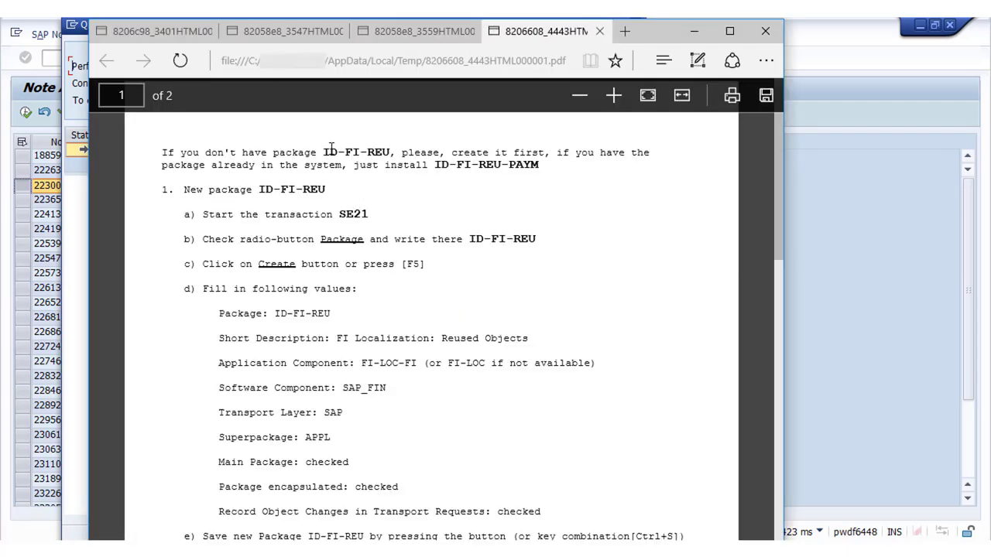
scroll(331, 149, "down", 10)
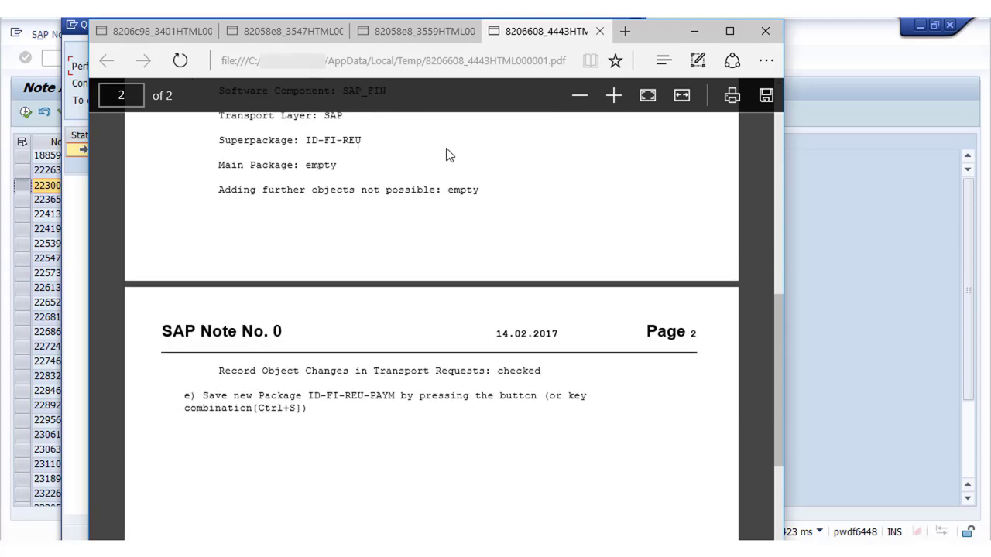
left_click(698, 31)
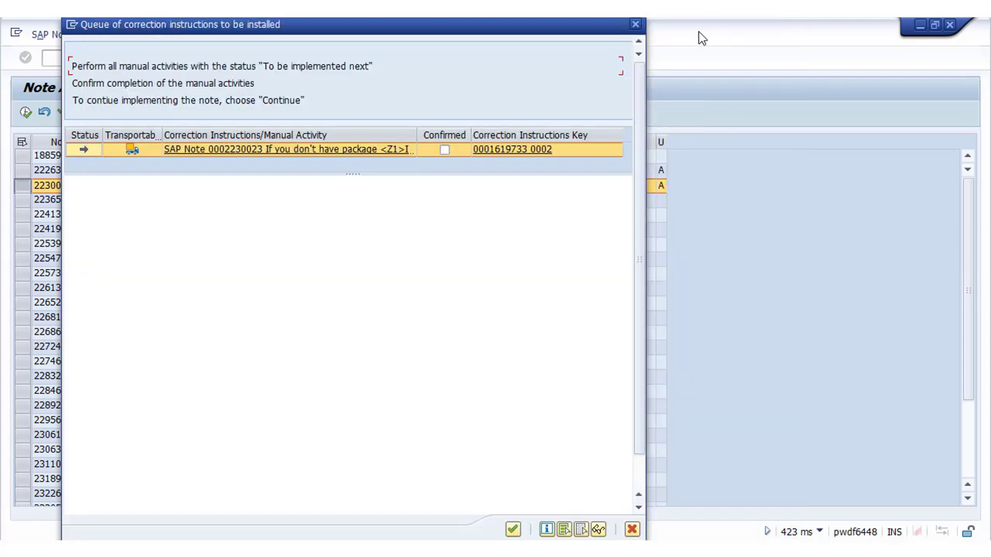
Confirm completion of the manual activity for note 2230023, continue its implementation, and mark the number with an asterisk in SAP Notes.txt
left_click(444, 152)
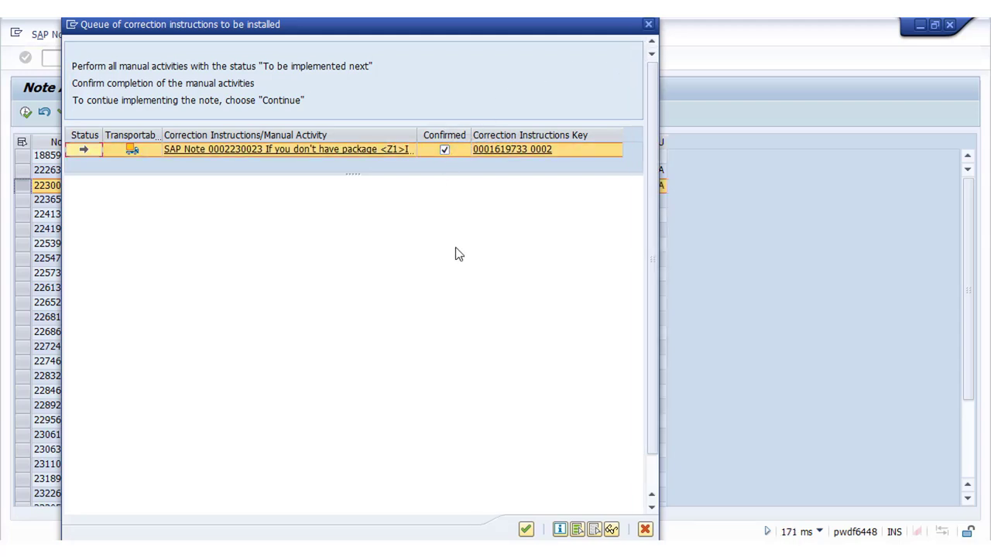
left_click(526, 530)
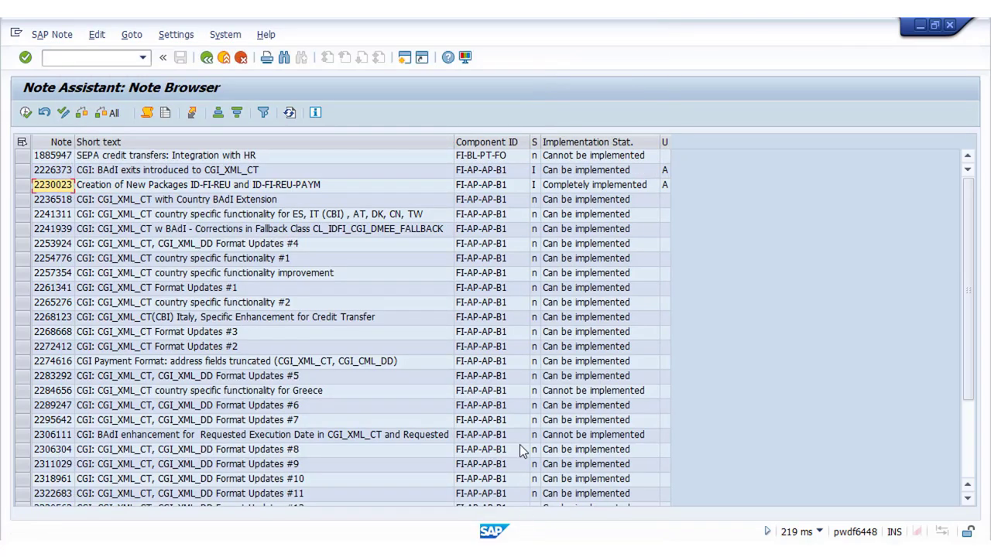
left_click(559, 548)
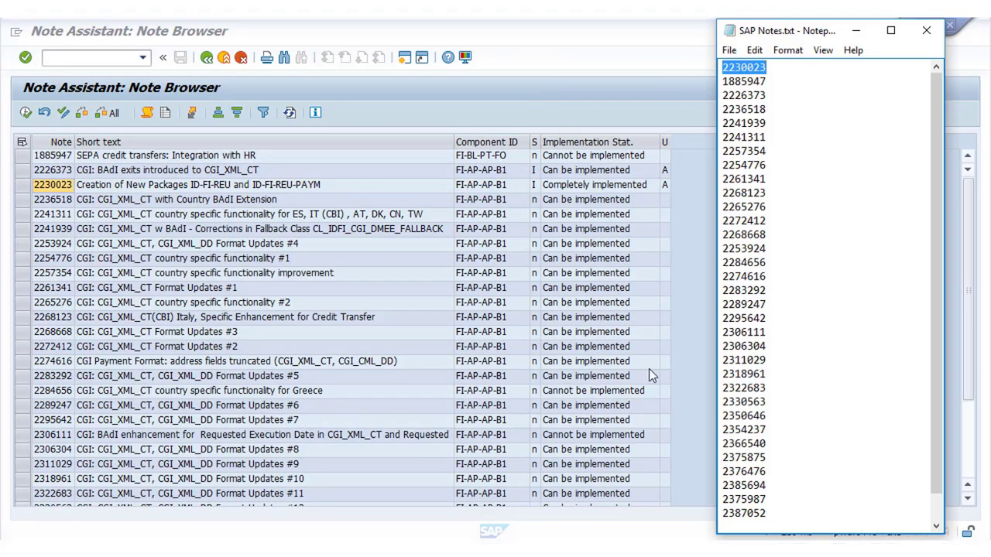
left_click(723, 67)
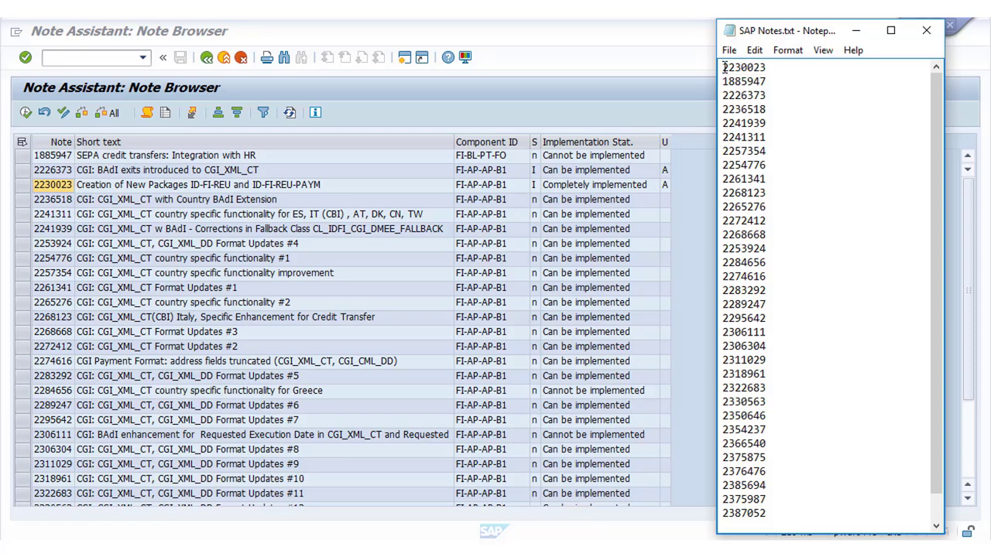
type("*")
Look up the next number, 1885947, in the note browser and mark it with an asterisk in SAP Notes.txt
left_click_drag(722, 81, 766, 81)
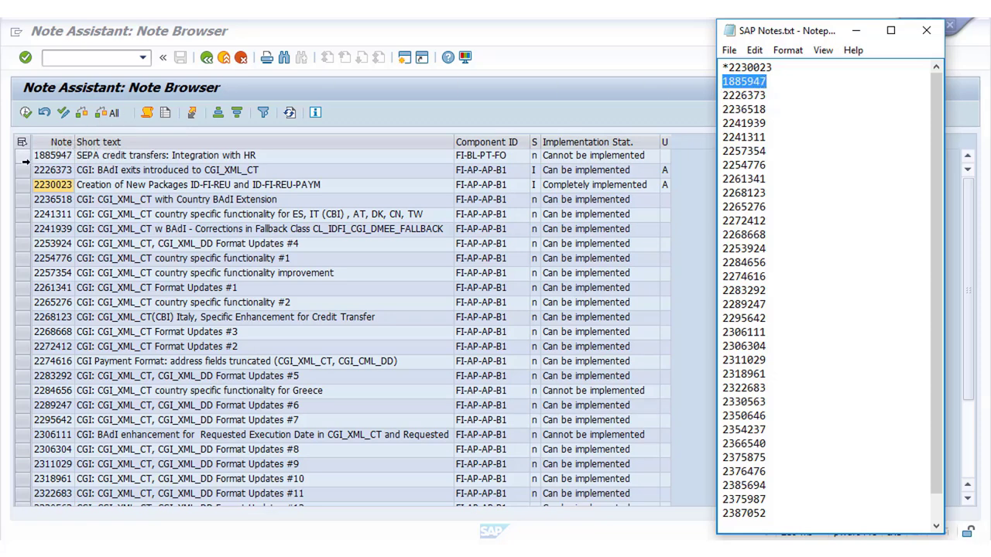
left_click(23, 157)
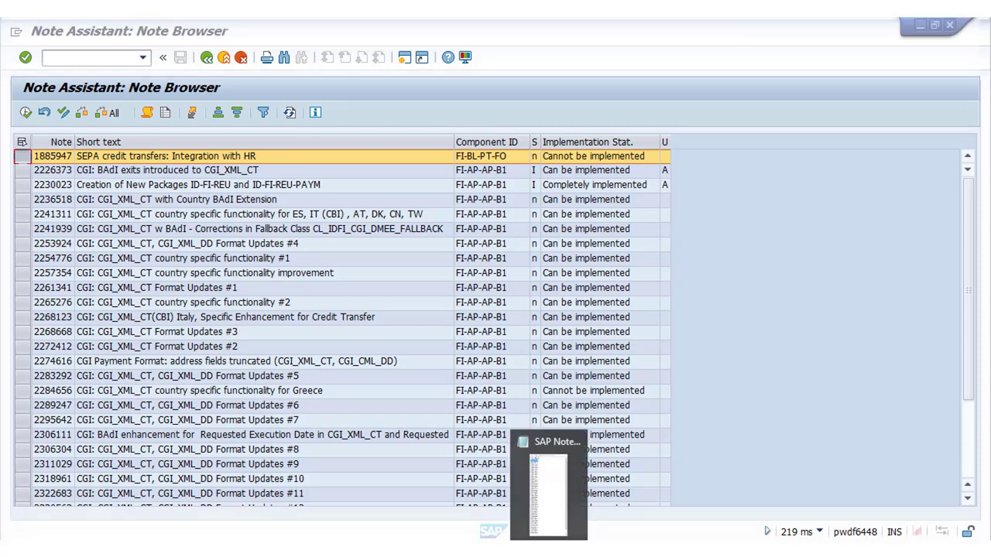
left_click(561, 529)
left_click(723, 82)
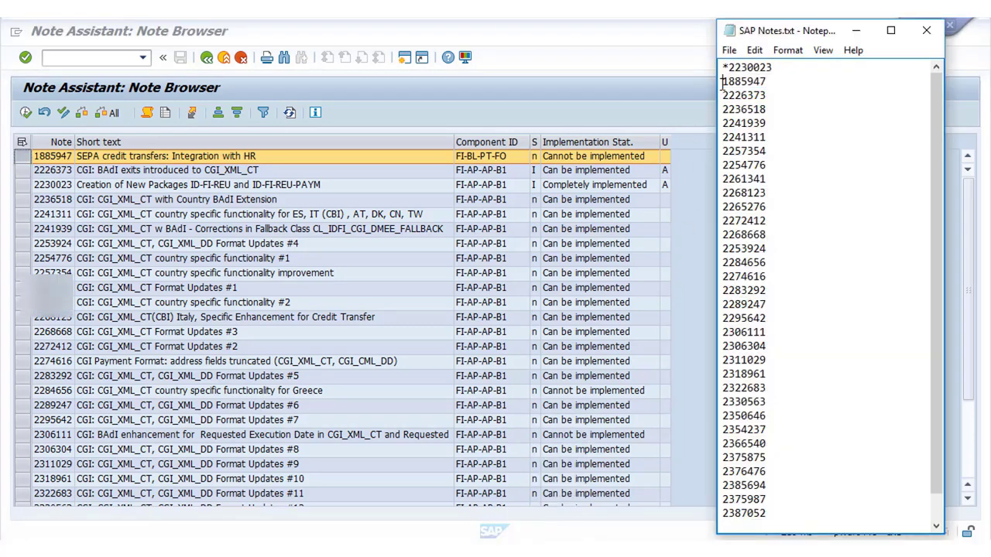
type("*")
Highlight 2226373 in SAP Notes.txt, select that note in the browser, and start its implementation
left_click_drag(722, 95, 768, 94)
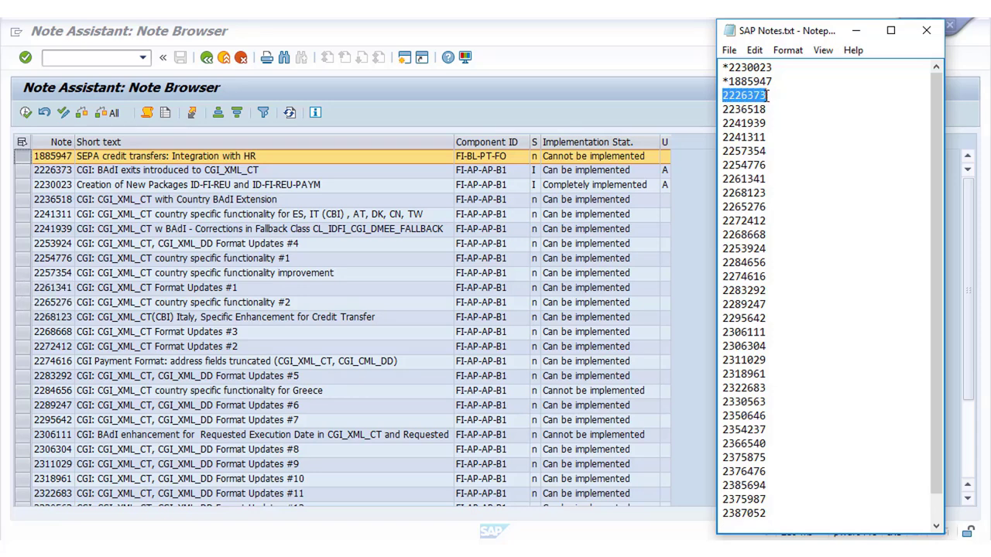
left_click(19, 170)
left_click(22, 171)
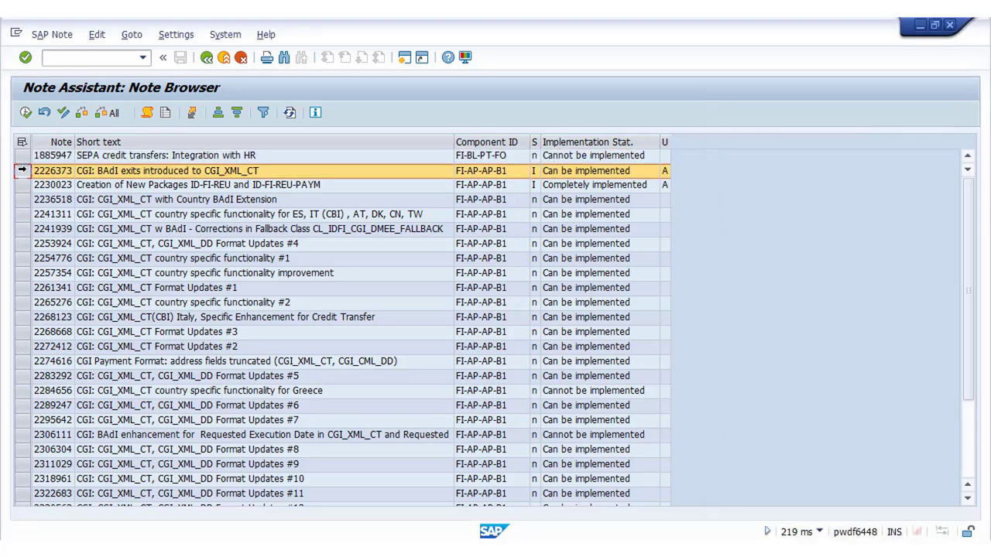
left_click(54, 34)
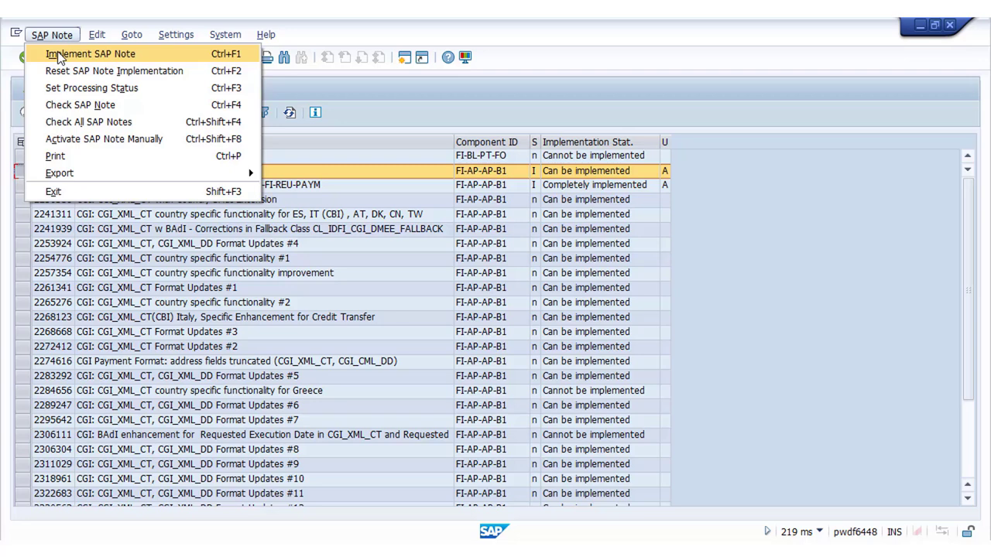
left_click(60, 55)
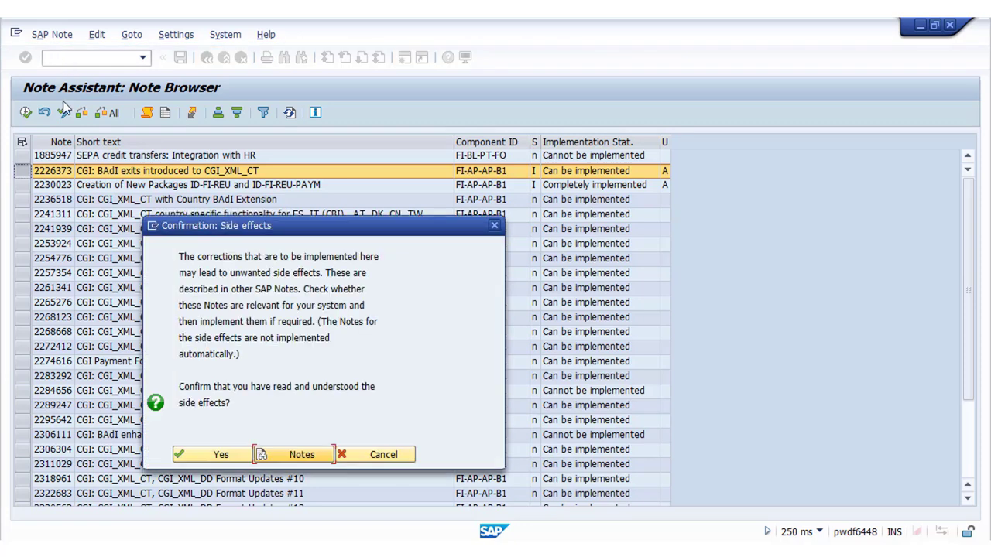
Confirm the side effects of note 2226373 and open the PDF describing its manual activities
left_click(217, 457)
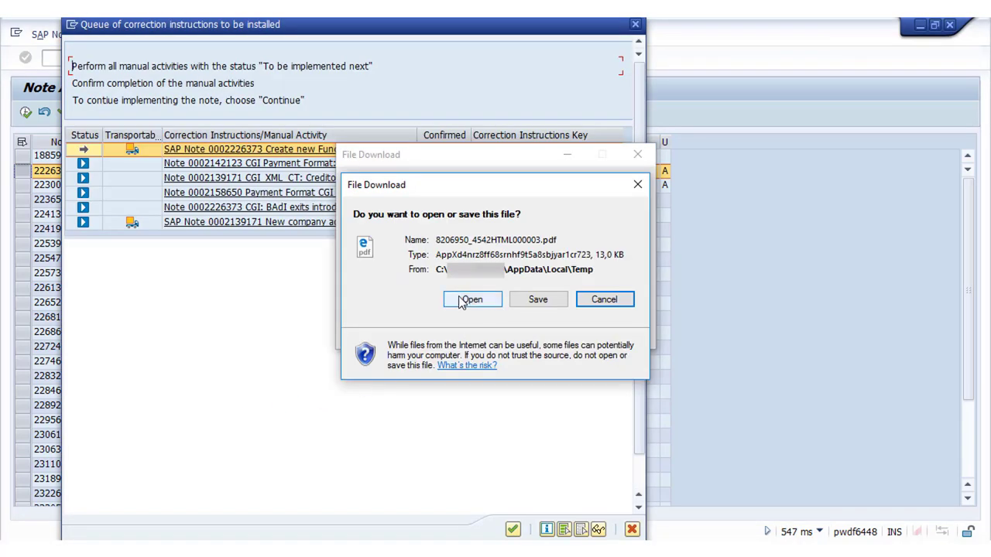
left_click(471, 300)
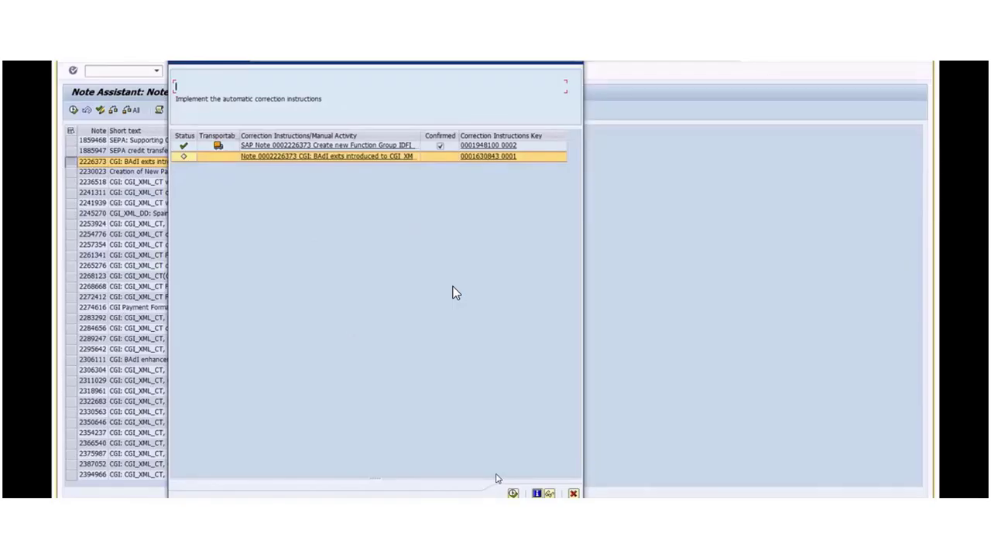
Execute the automatic corrections of note 2226373, confirm the note was read, and include object ES_IDFI_CGI_DMEE in the changes to overwrite
left_click(512, 494)
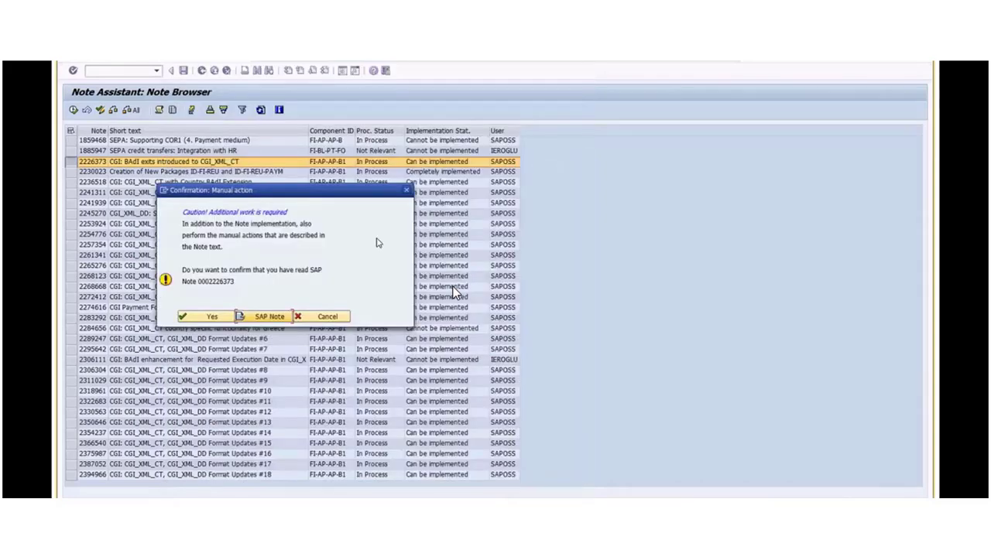
left_click(203, 317)
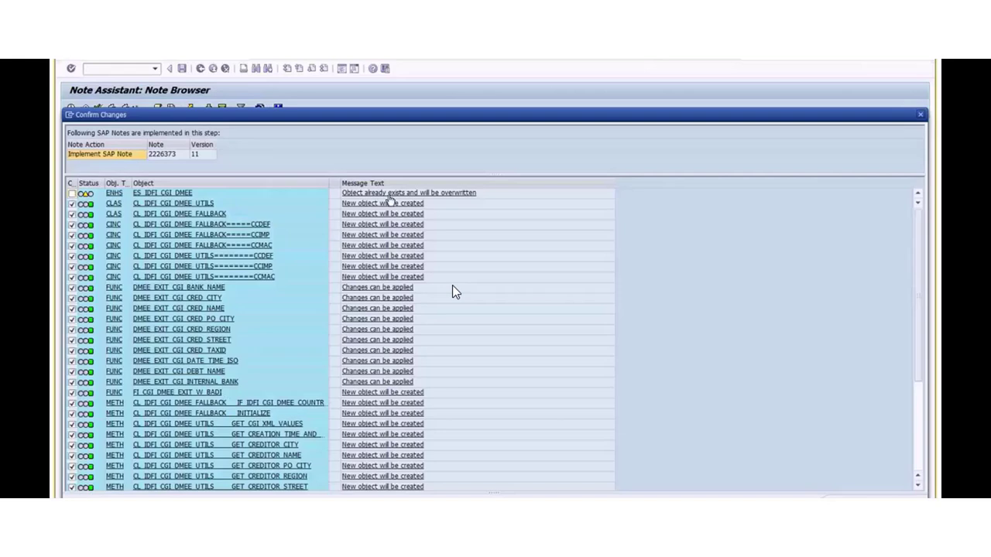
left_click(71, 194)
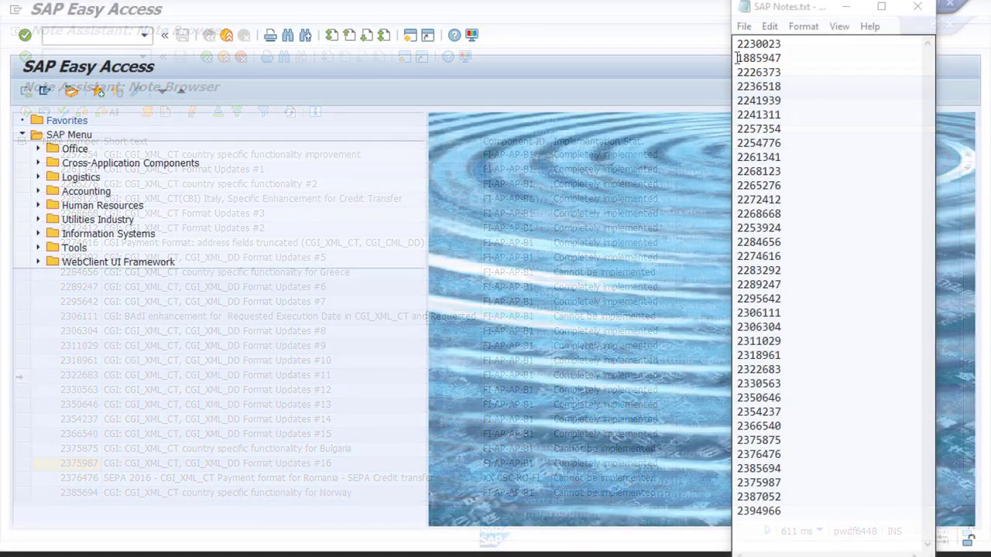
Copy all note numbers from 2230023 to 2394966 in SAP Notes.txt and open transaction SNOTE
left_click_drag(737, 44, 787, 513)
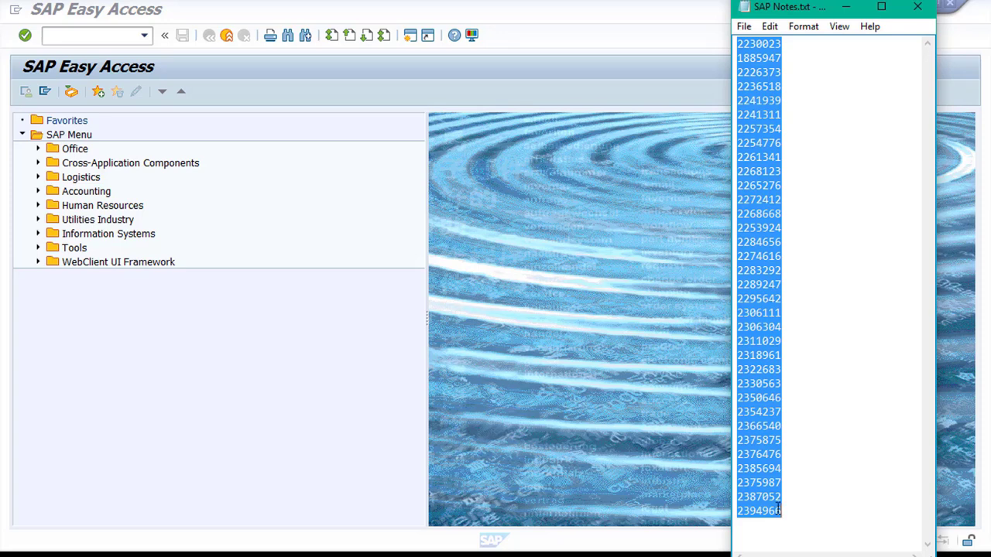
left_click(175, 319)
left_click(64, 36)
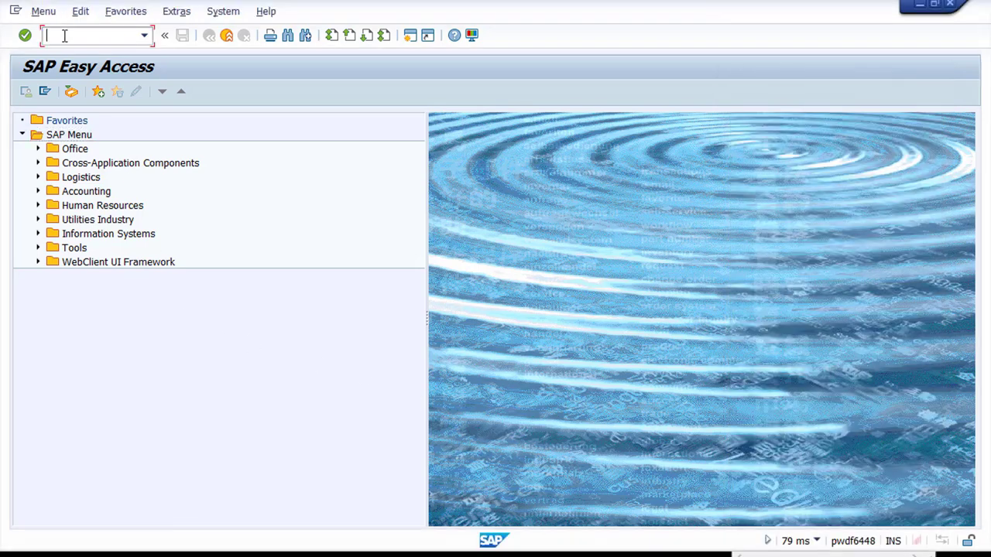
type("SNOTE")
key("Return")
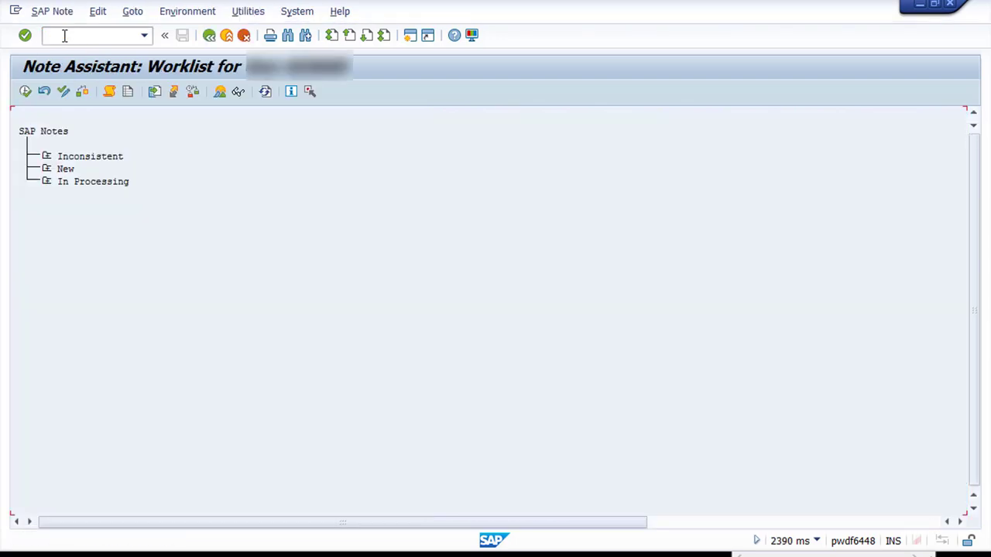
Download the SAP Notes, using the copied number list as multiple selection for Note number
left_click(133, 11)
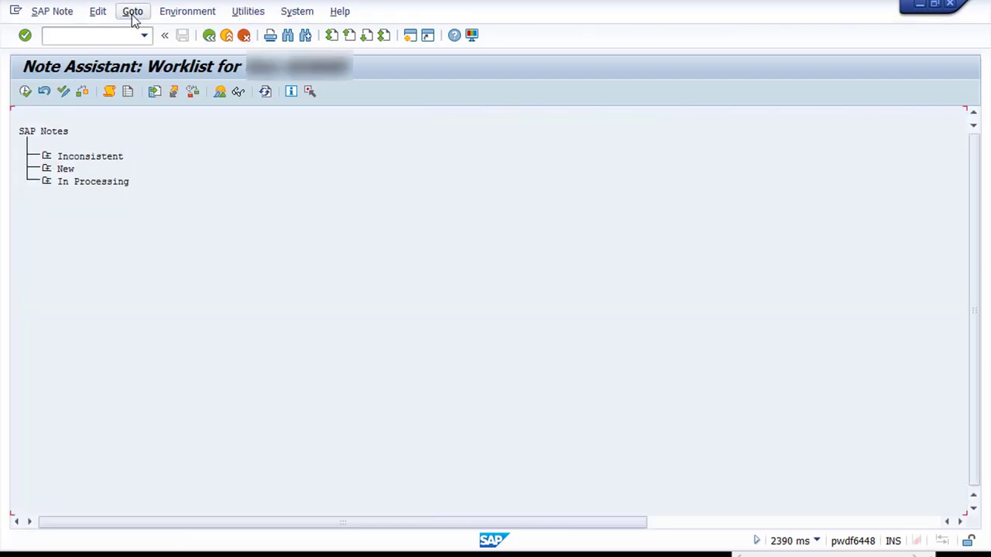
left_click(141, 103)
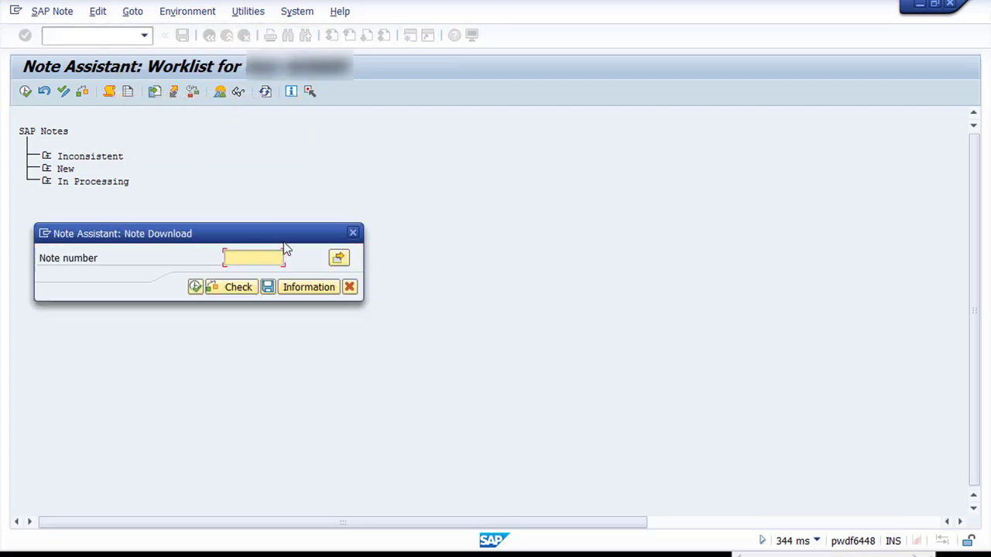
left_click(339, 257)
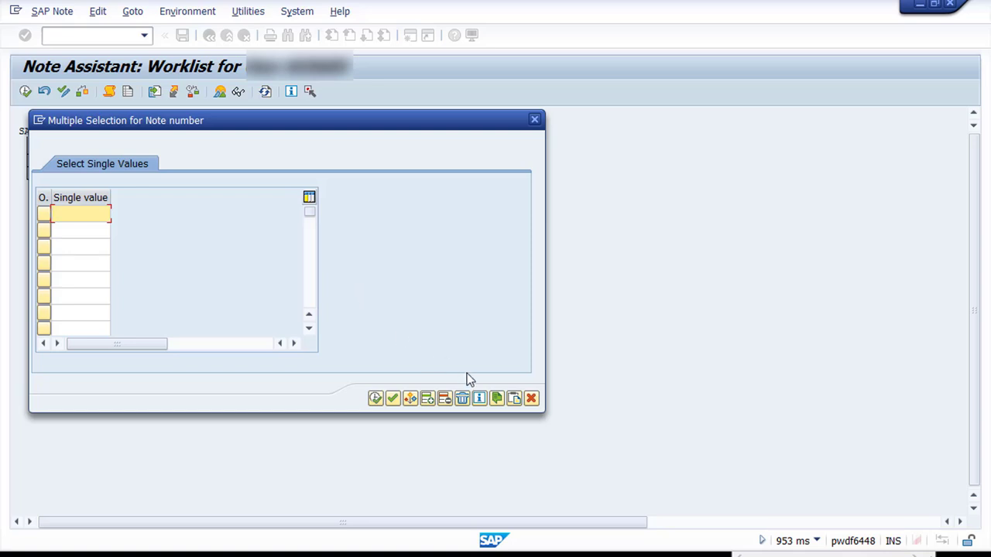
left_click(514, 400)
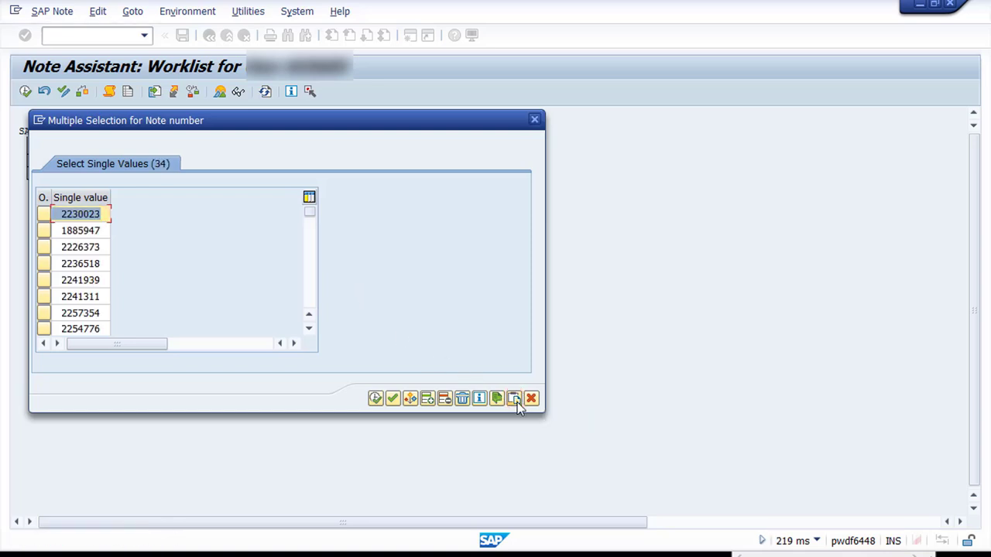
left_click(375, 398)
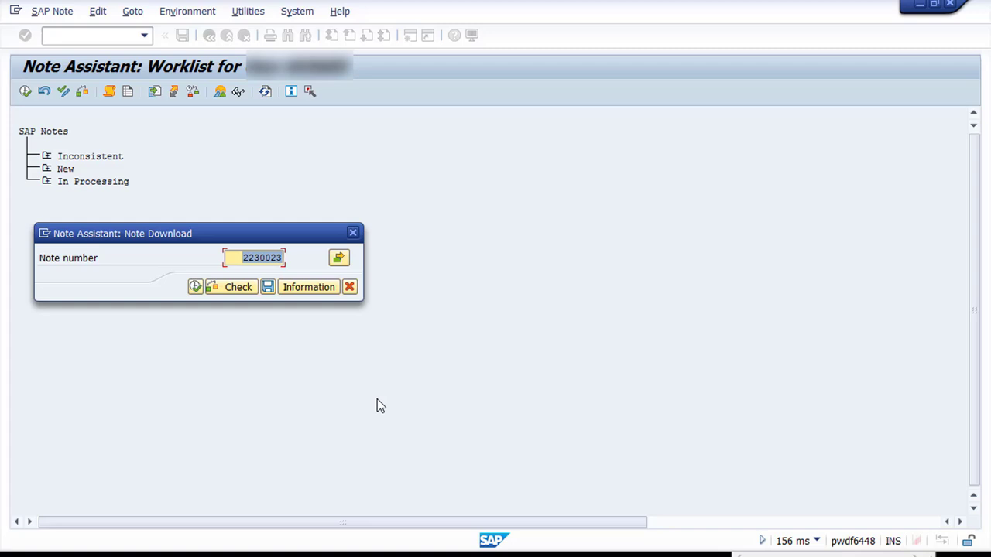
left_click(194, 287)
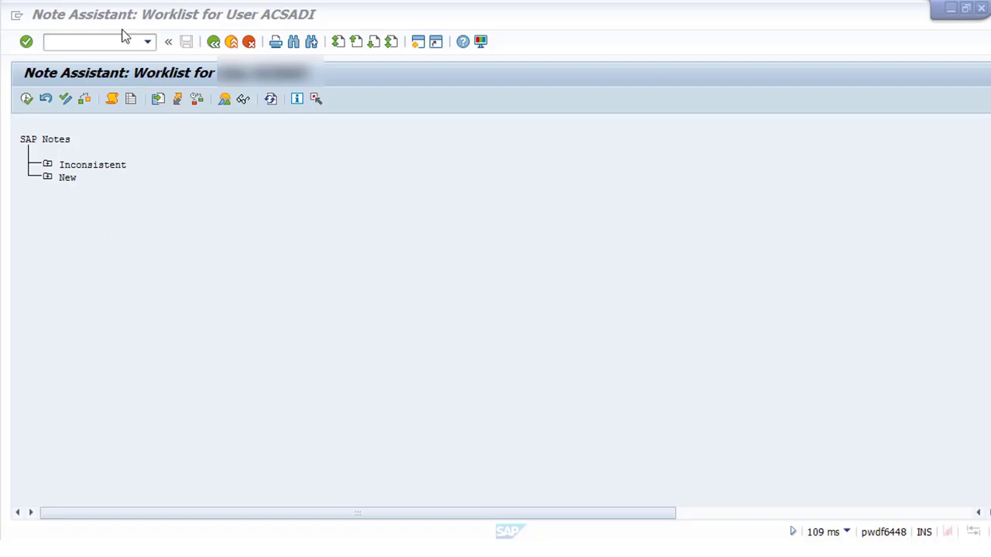
List the notes in the SAP Note Browser, with the copied numbers pasted as single values for SAP Note Number
left_click(133, 17)
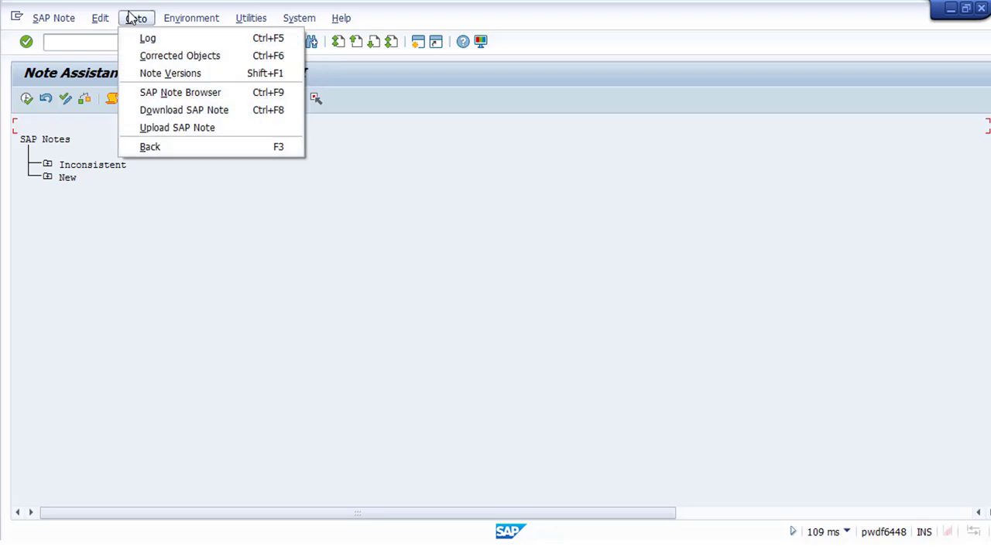
left_click(150, 95)
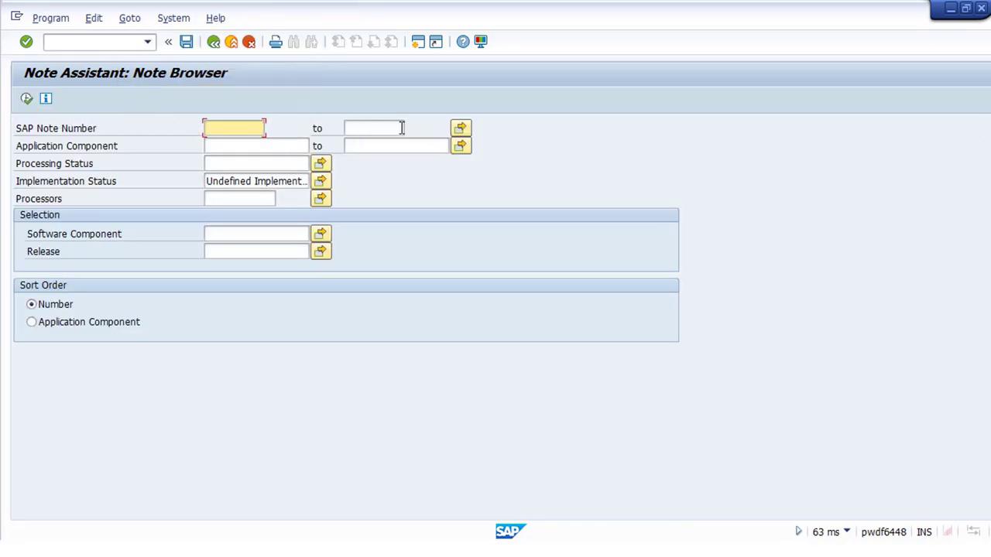
left_click(461, 130)
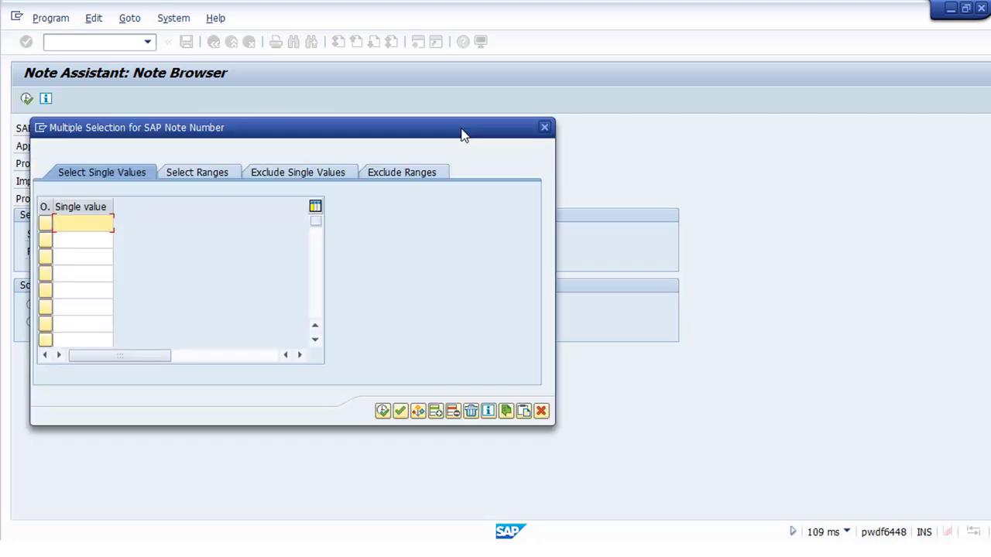
left_click(524, 411)
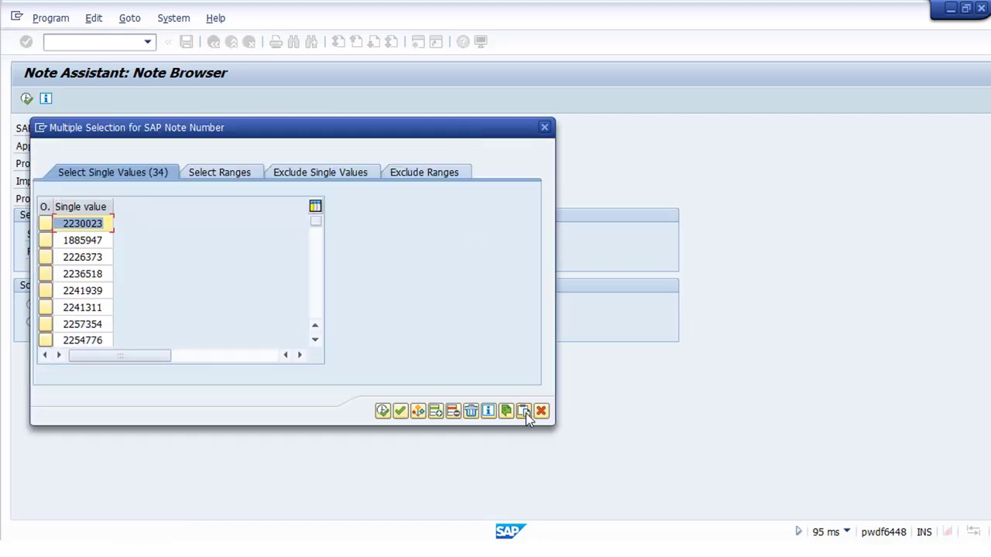
left_click(384, 411)
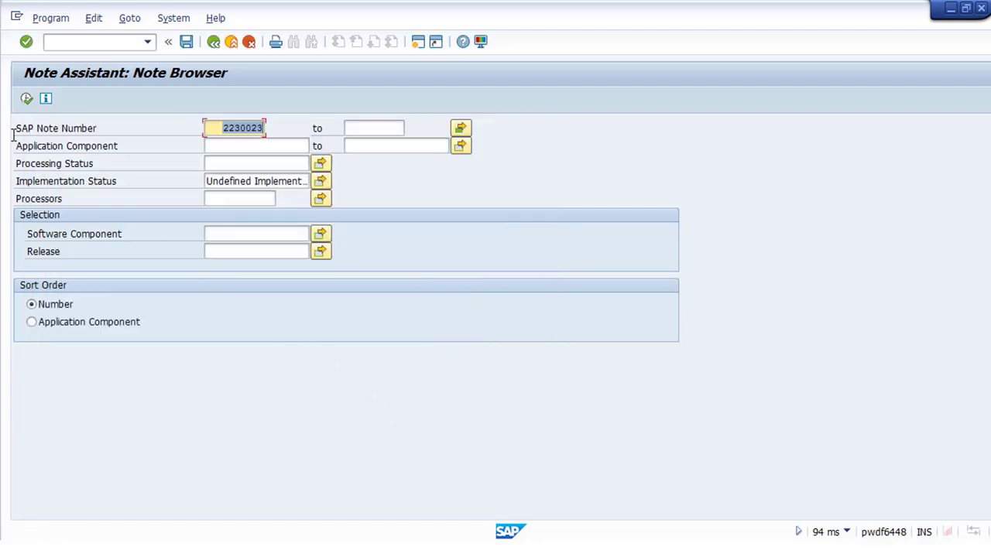
left_click(26, 100)
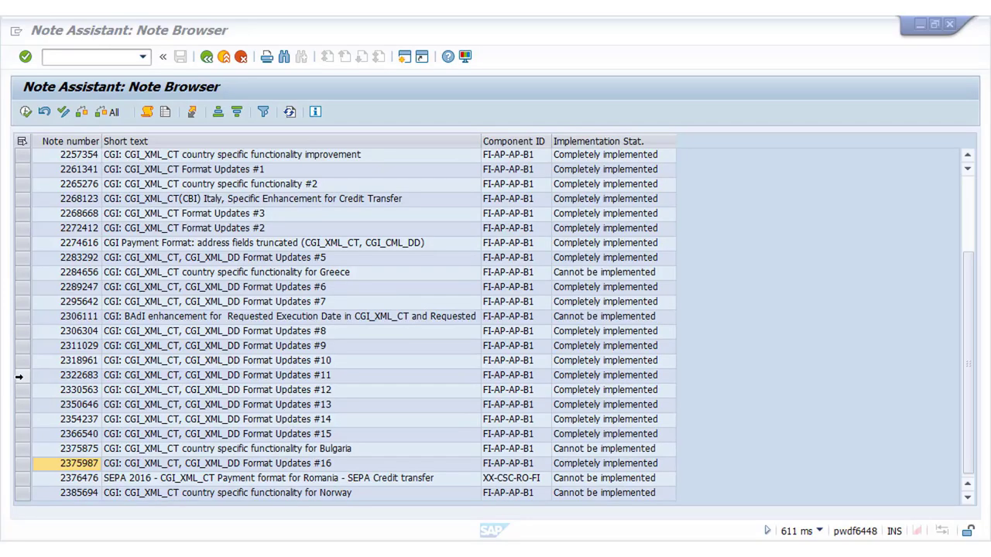
Try to reset the implementation of notes 2322683 through 2366540, Format Updates #11 to #15, all at once
left_click_drag(19, 378, 19, 438)
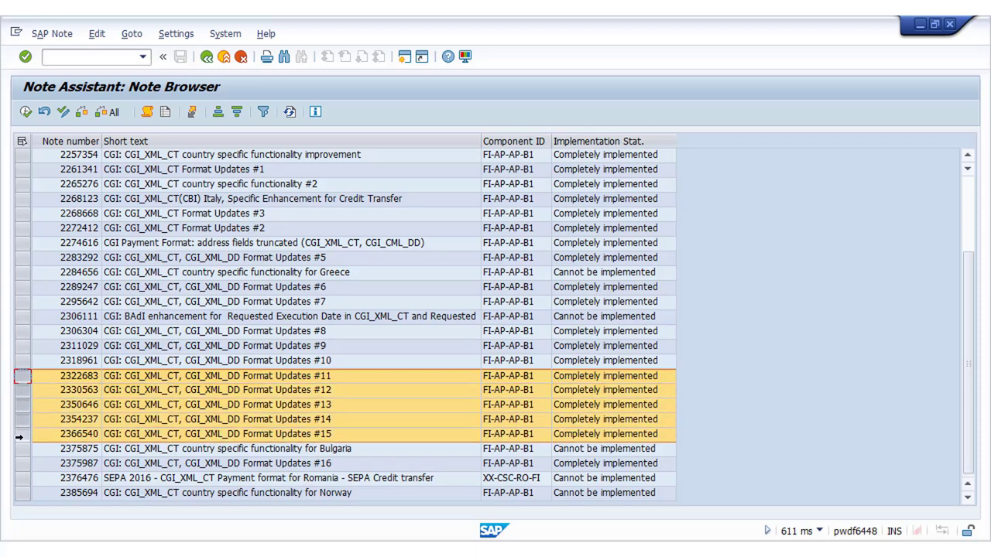
left_click(44, 114)
Reset the implementation of note 2322683, Format Updates #11, including the queued notes up to 2375987, and accept all proposed object changes
left_click(22, 376)
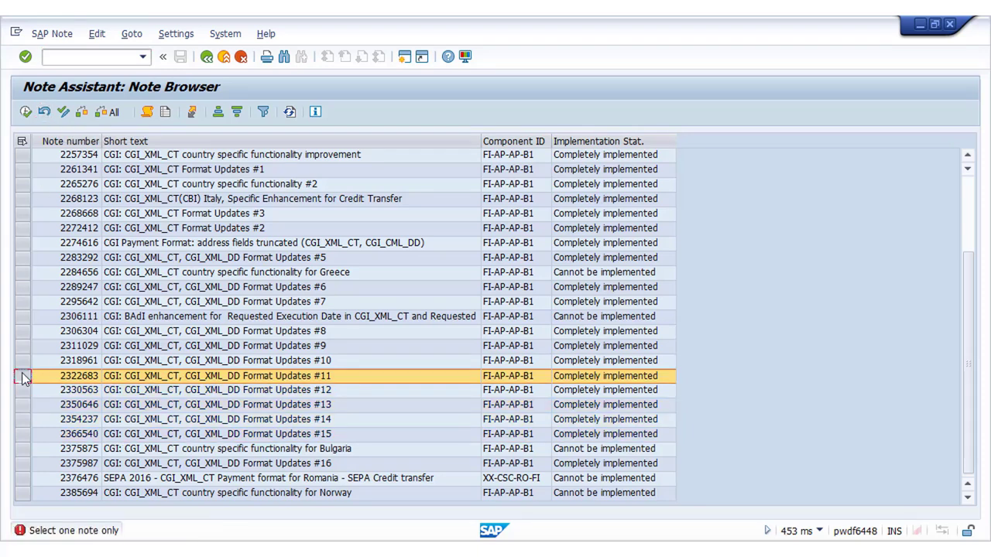
left_click(46, 112)
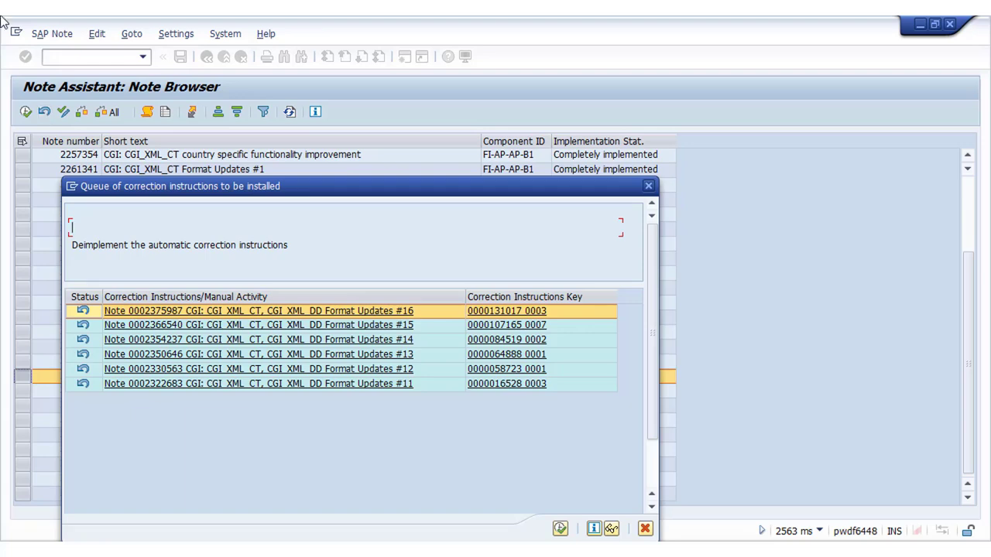
left_click(560, 529)
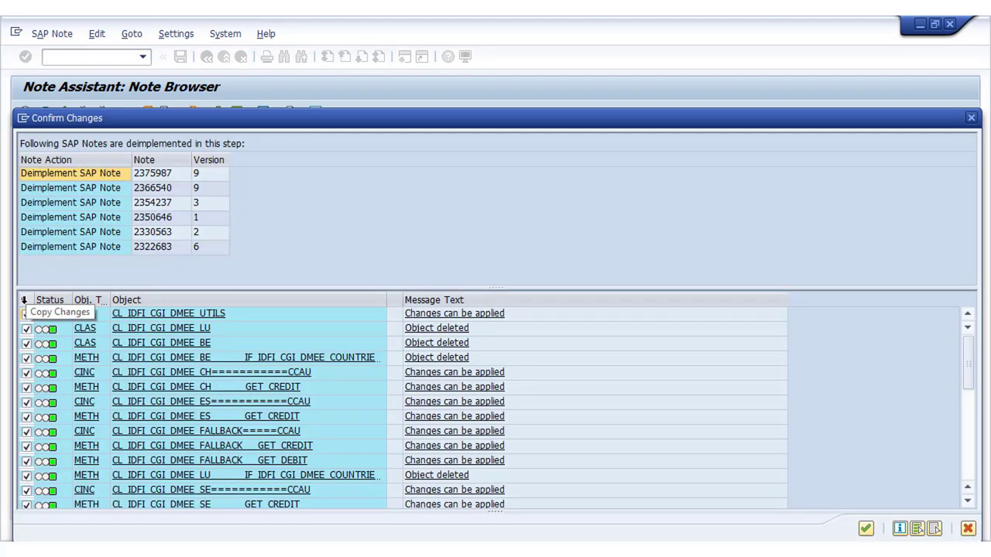
left_click(26, 301)
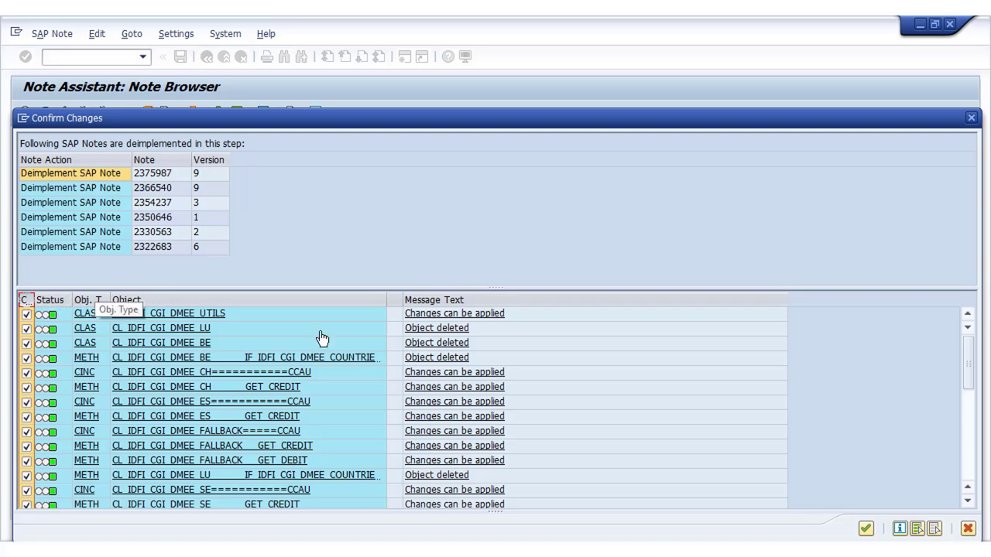
left_click(866, 529)
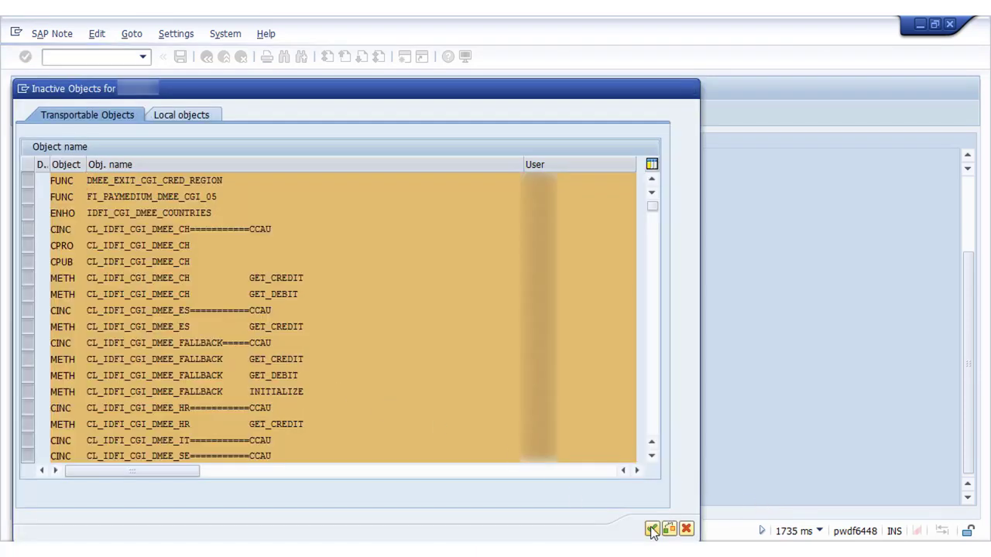
Activate all listed inactive objects despite errors or problems, and confirm cancelling the manual steps performed for the note
left_click(651, 530)
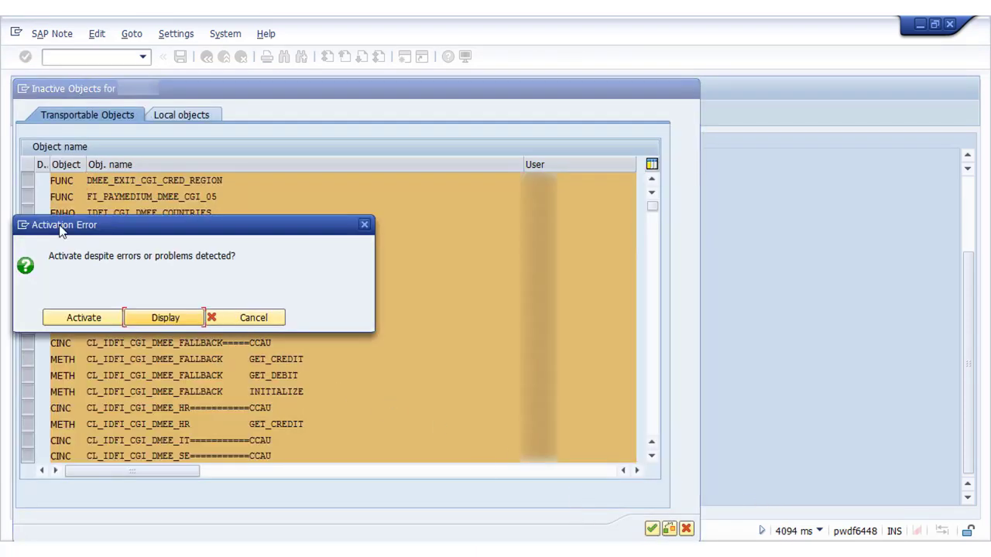
left_click(84, 318)
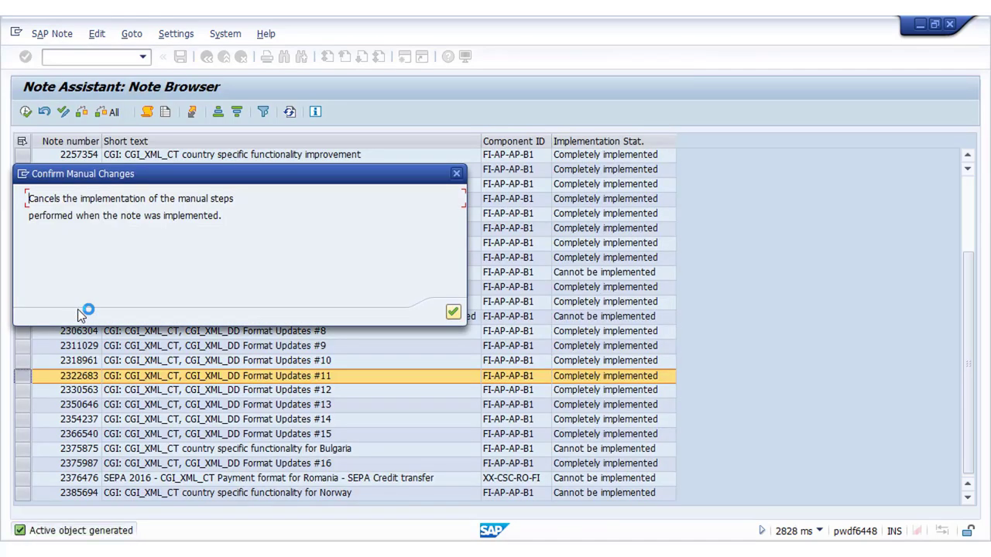
left_click(453, 312)
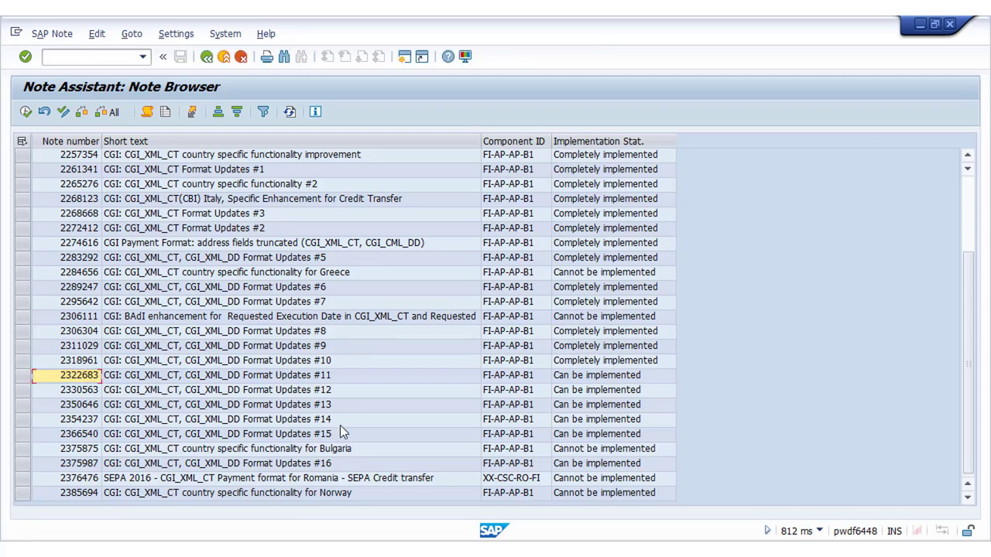
left_click(452, 311)
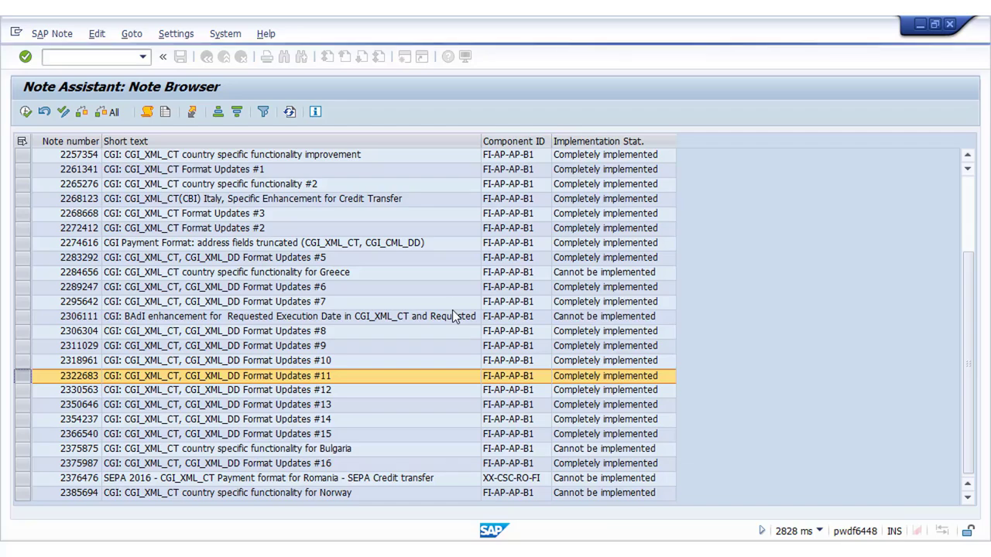